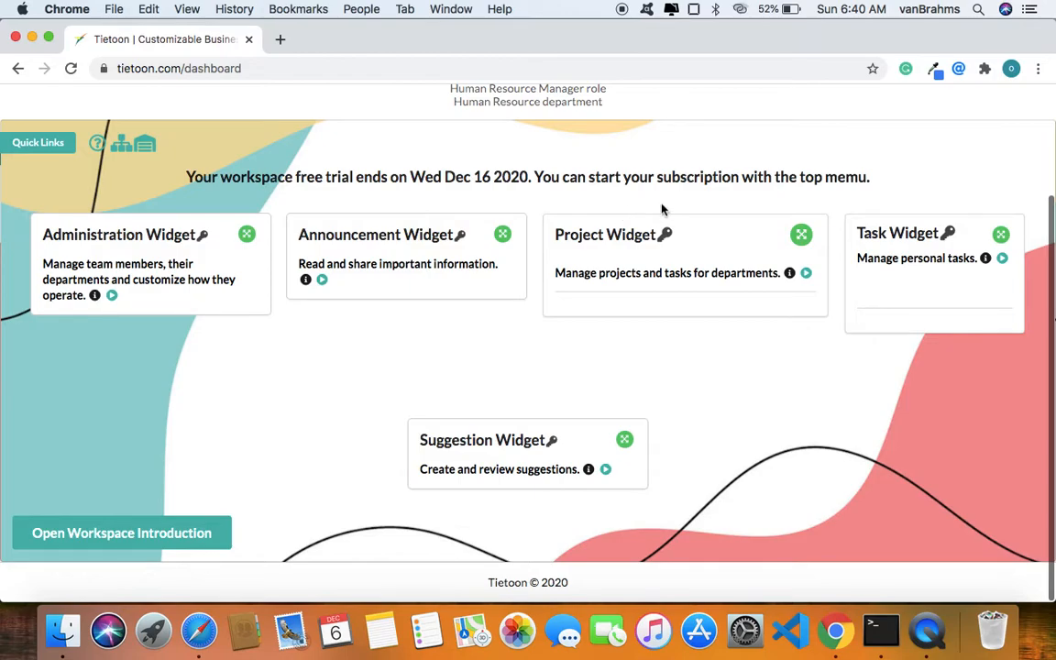
Check the Task Widget's information and permission details, and expand the widget.
click(985, 257)
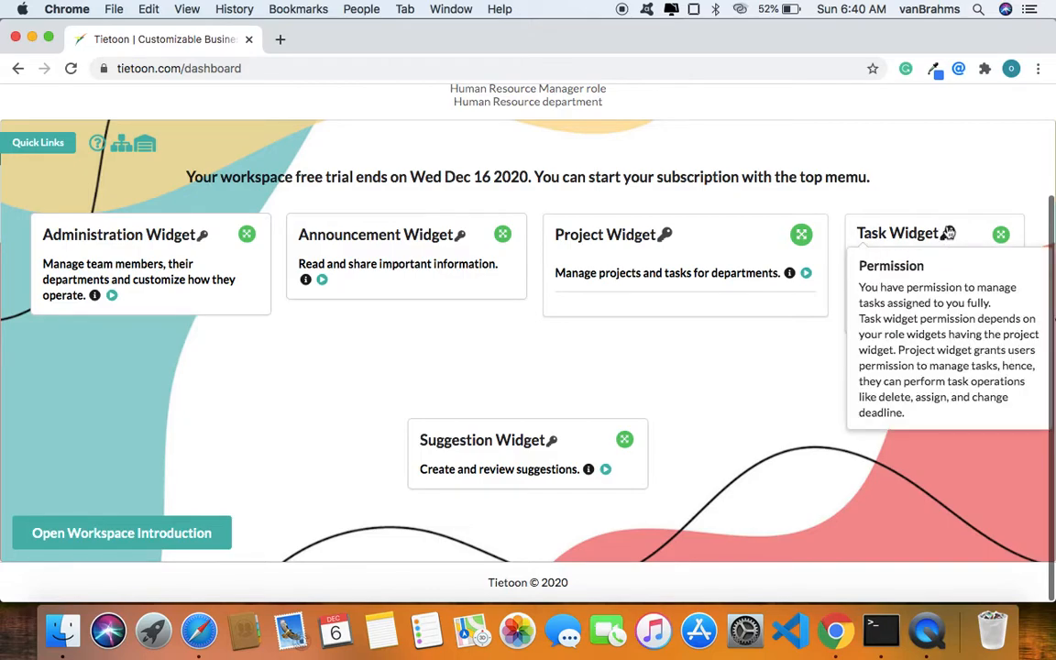
click(920, 172)
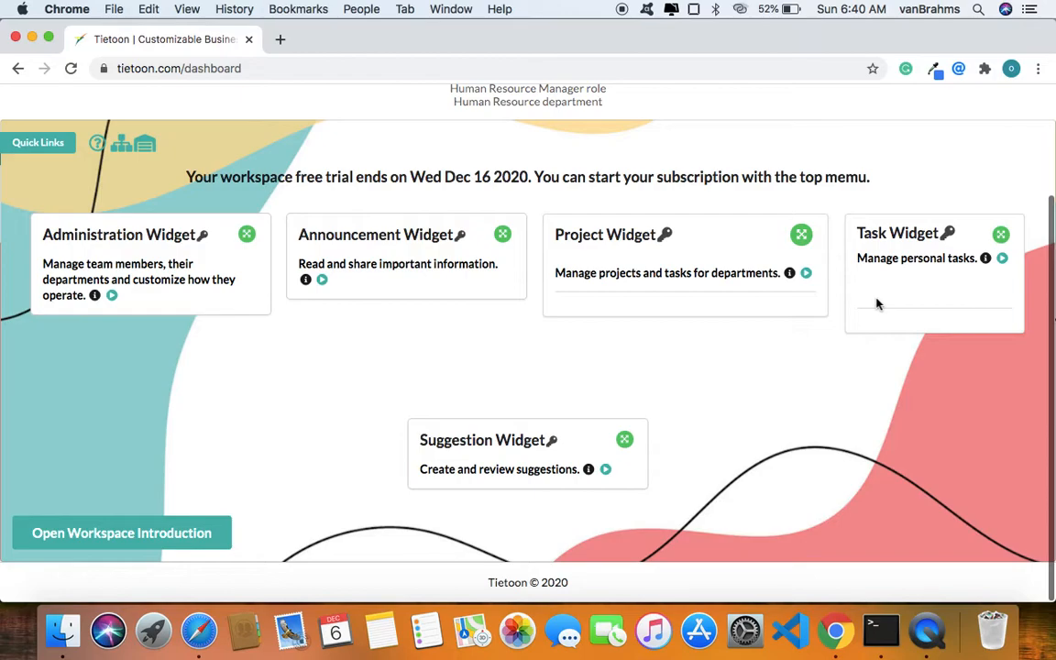
click(1000, 234)
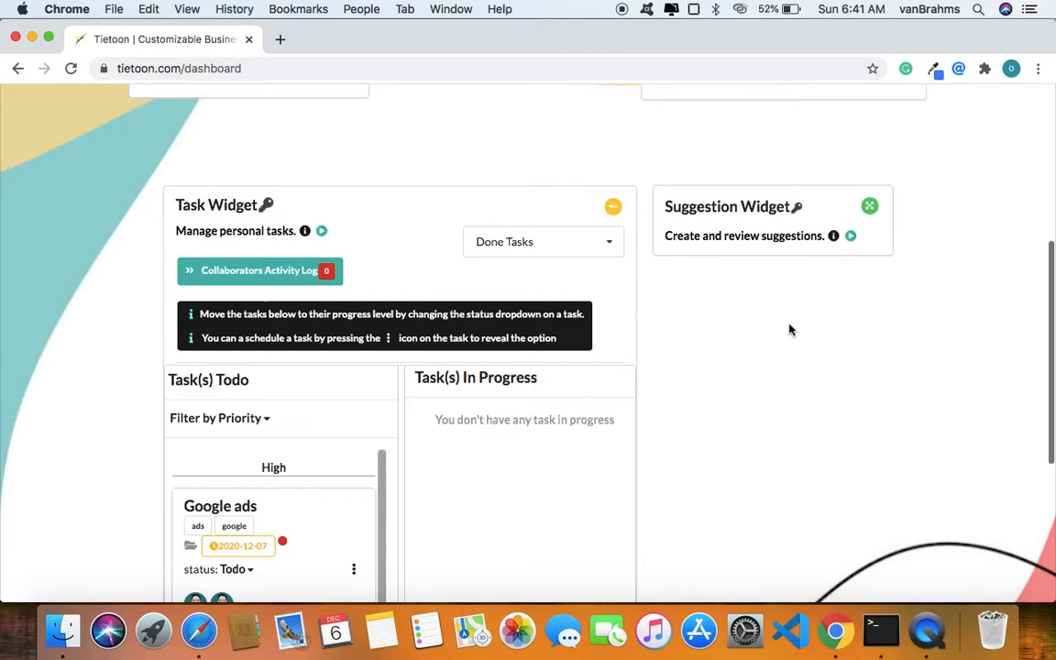
Check which options are available for the Google ads task in the Task(s) Todo column.
scroll(790, 330, up, 3)
scroll(790, 330, down, 1)
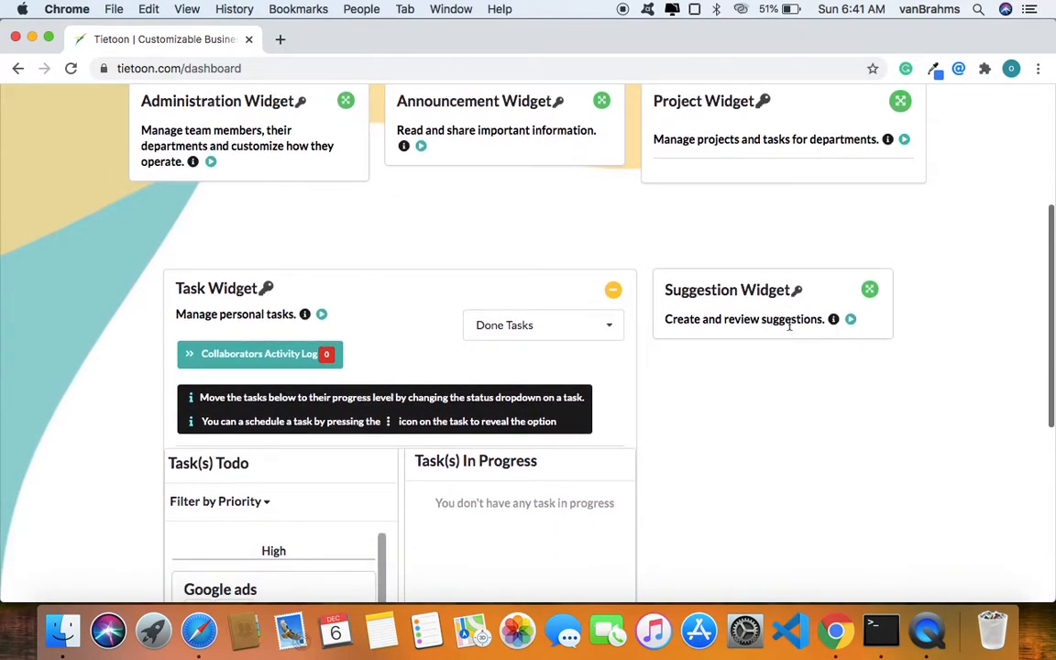
scroll(797, 134, down, 3)
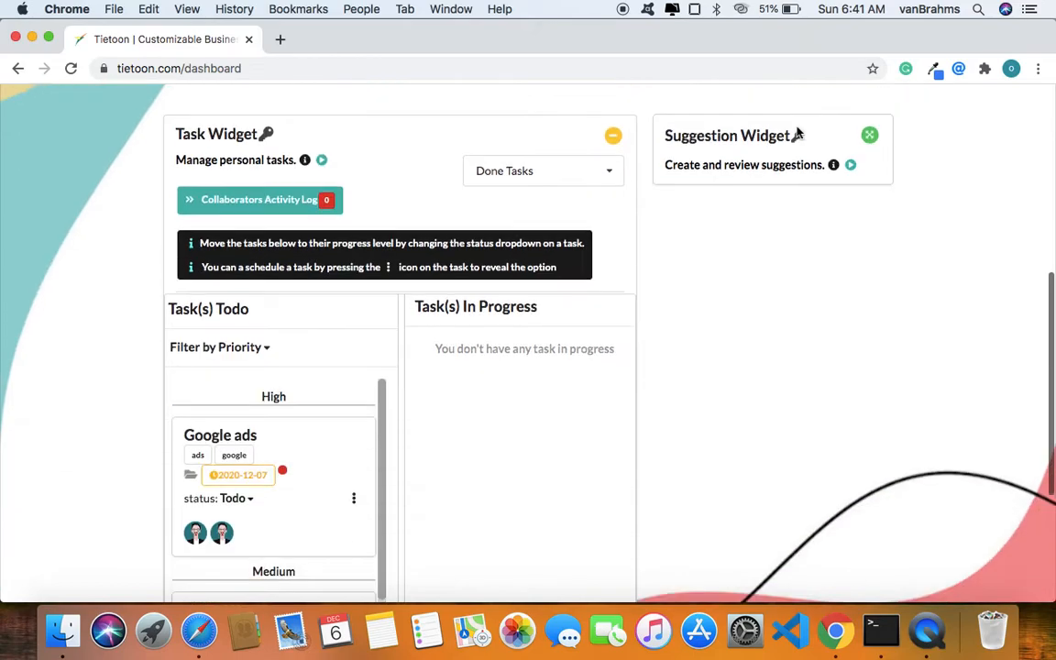
scroll(779, 146, down, 2)
click(356, 407)
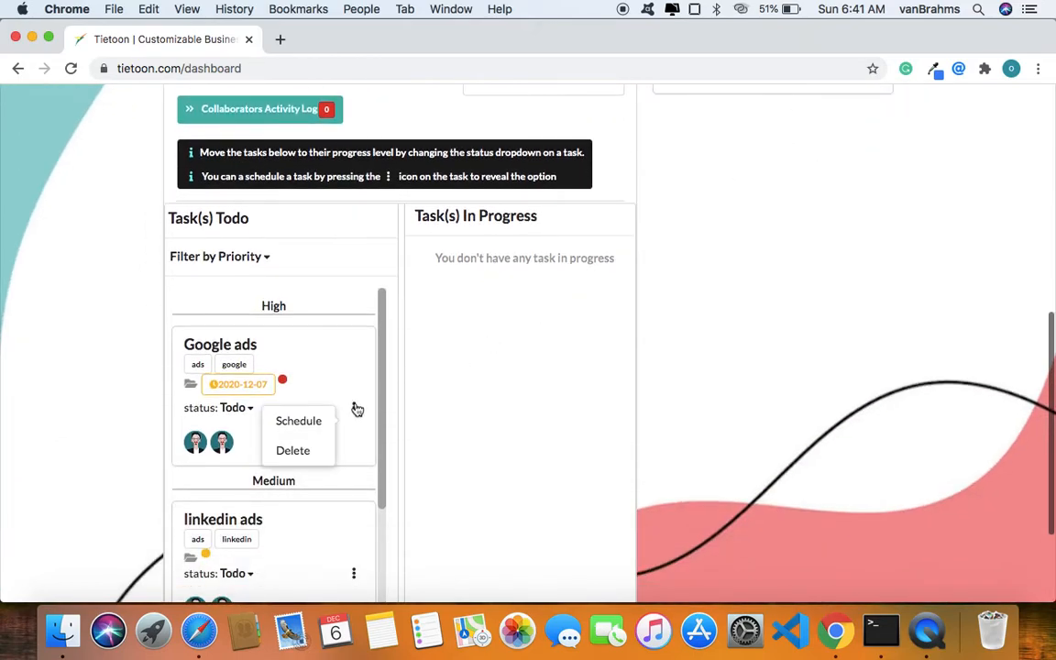
click(239, 455)
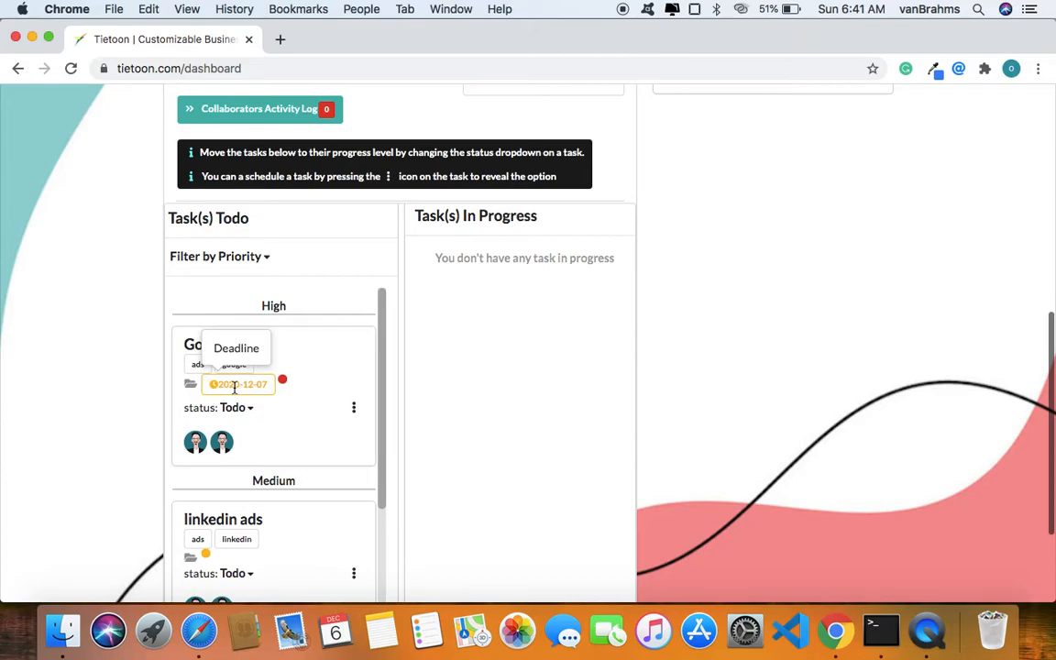
Look over the expanded Task Widget, including its Done Tasks list and its Todo and In Progress columns.
scroll(660, 337, up, 4)
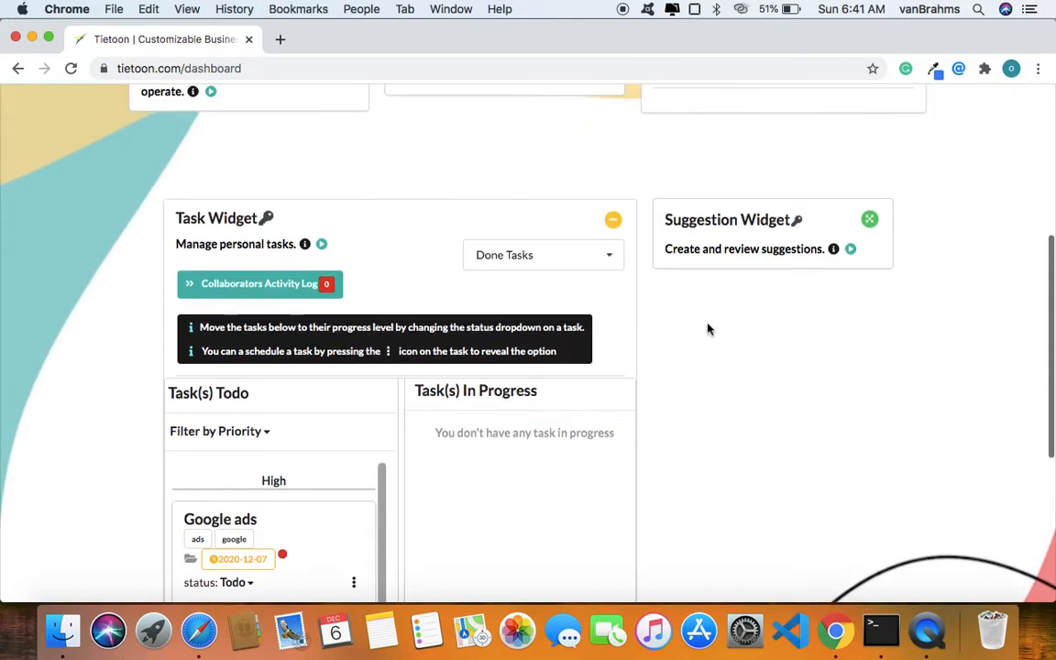
scroll(702, 221, up, 5)
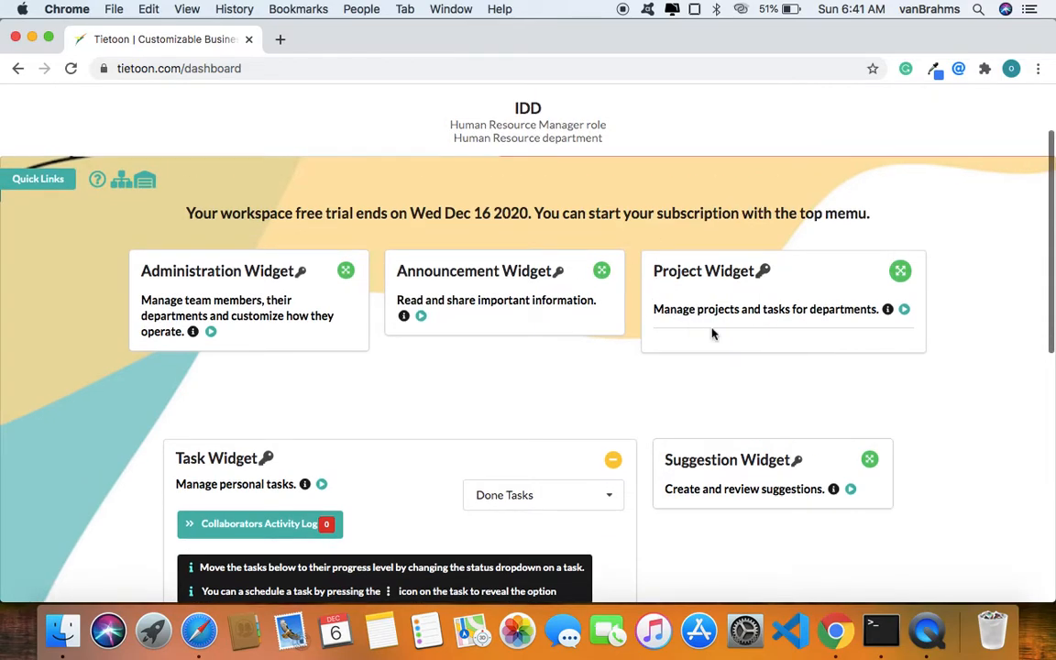
scroll(712, 333, down, 8)
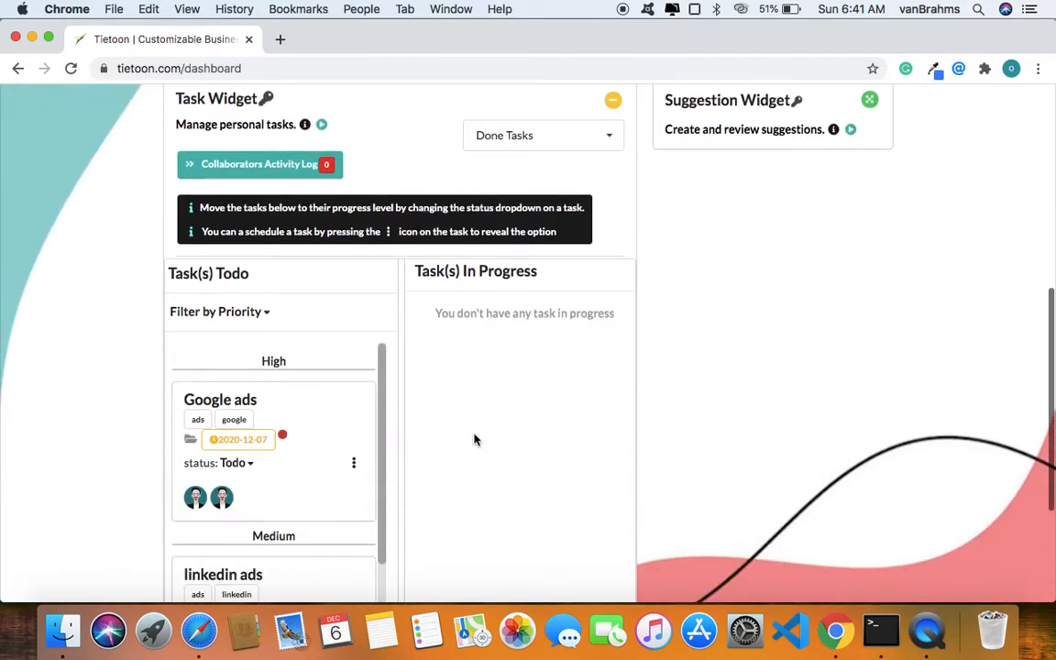
scroll(473, 438, down, 2)
scroll(474, 440, up, 1)
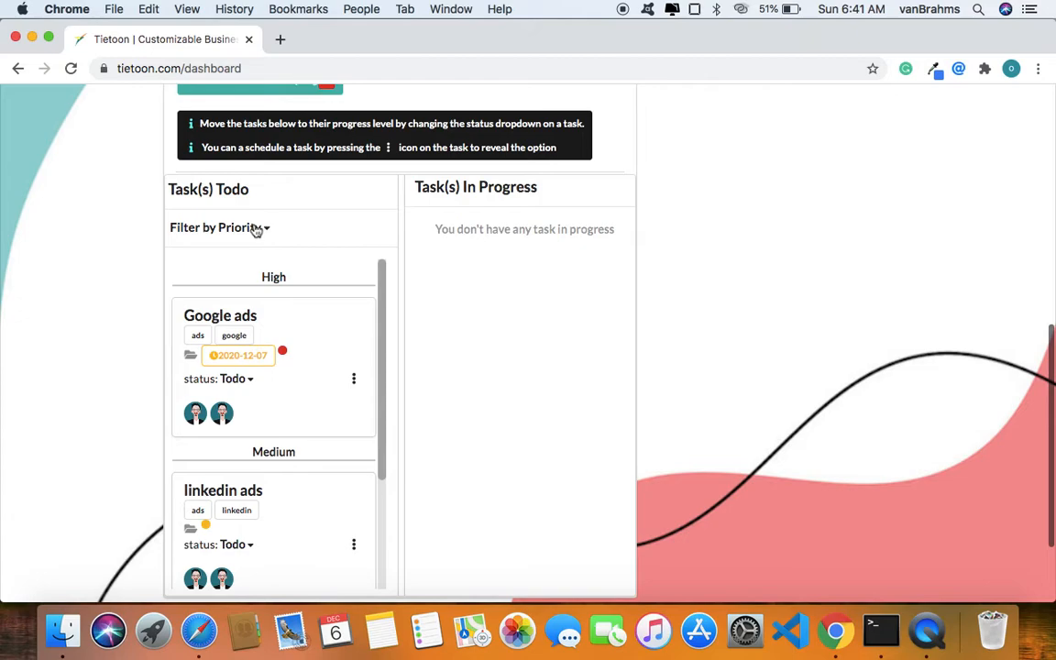
scroll(255, 230, up, 1)
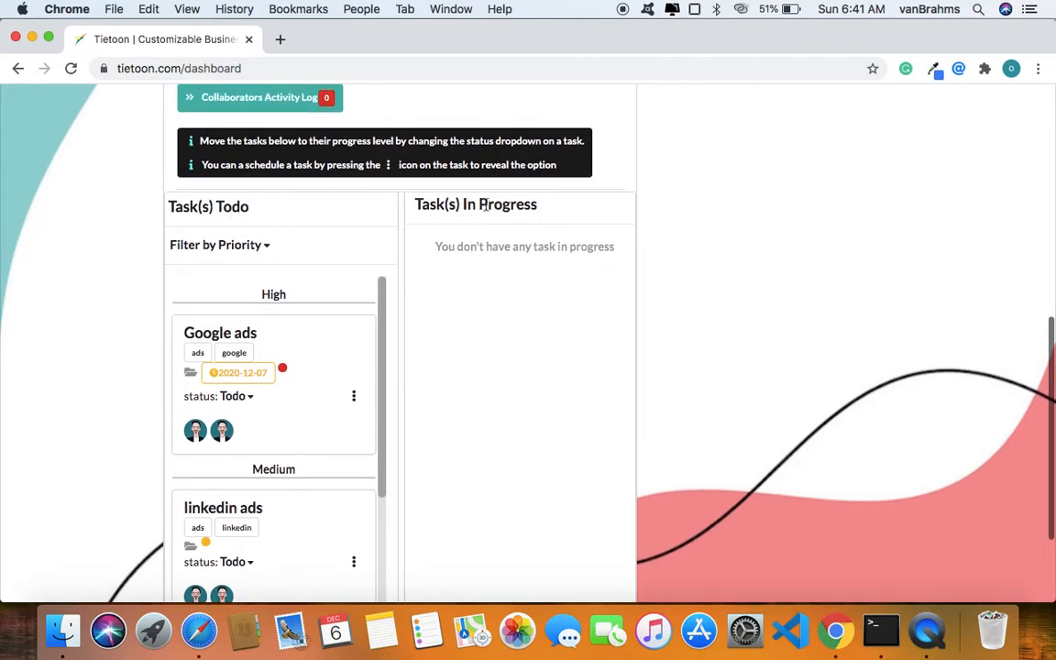
scroll(541, 207, up, 5)
click(542, 176)
scroll(547, 405, down, 8)
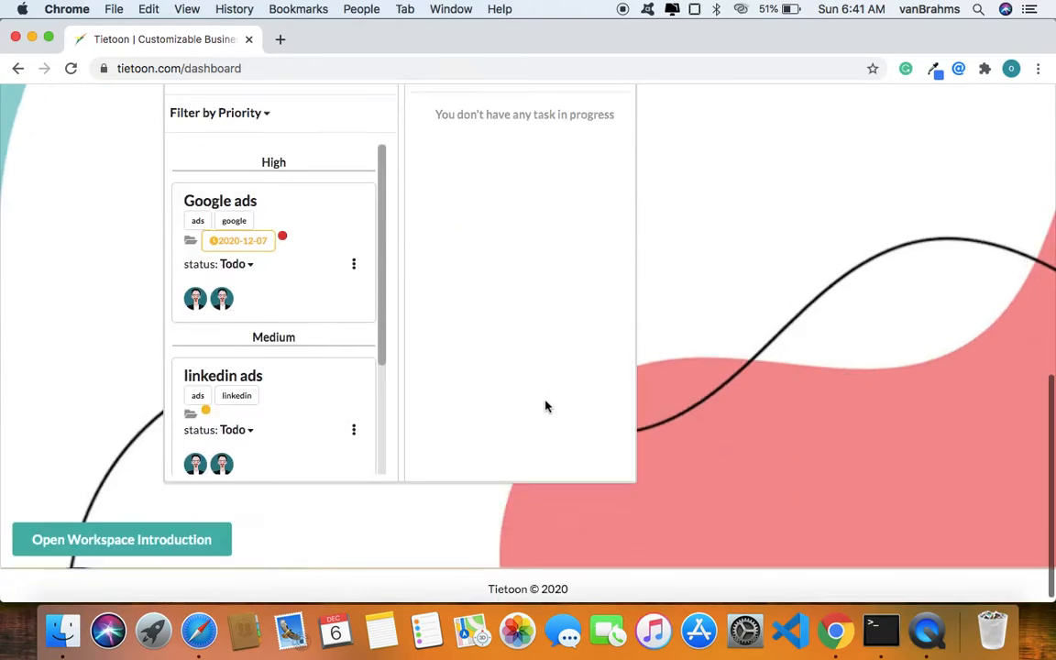
scroll(545, 406, up, 2)
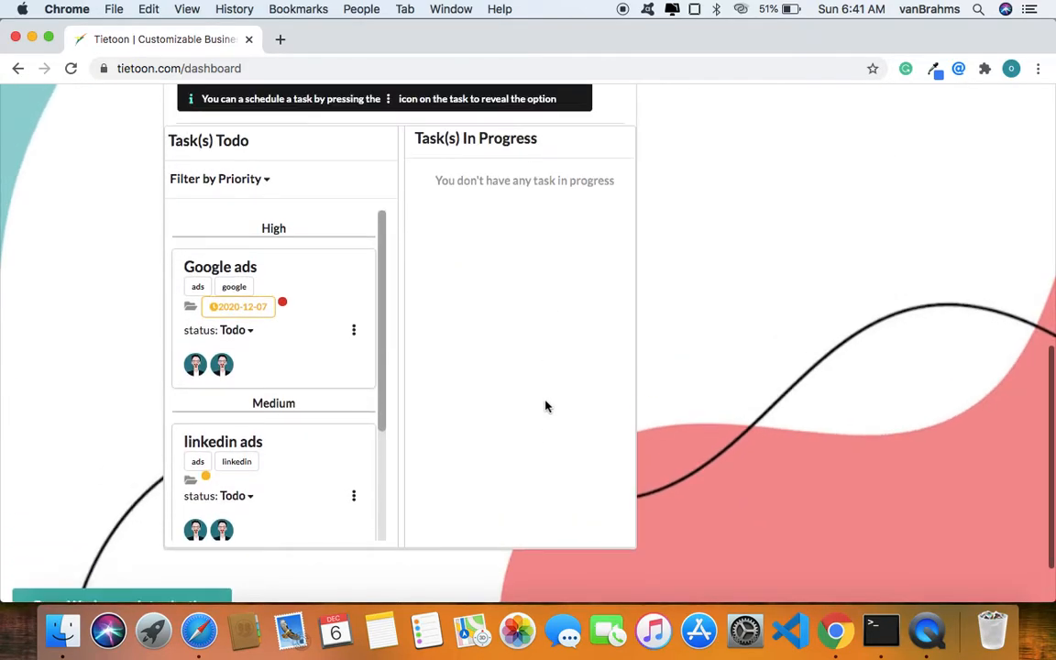
Examine how the todo tasks are grouped under the High, Medium and Low priorities.
scroll(275, 262, down, 4)
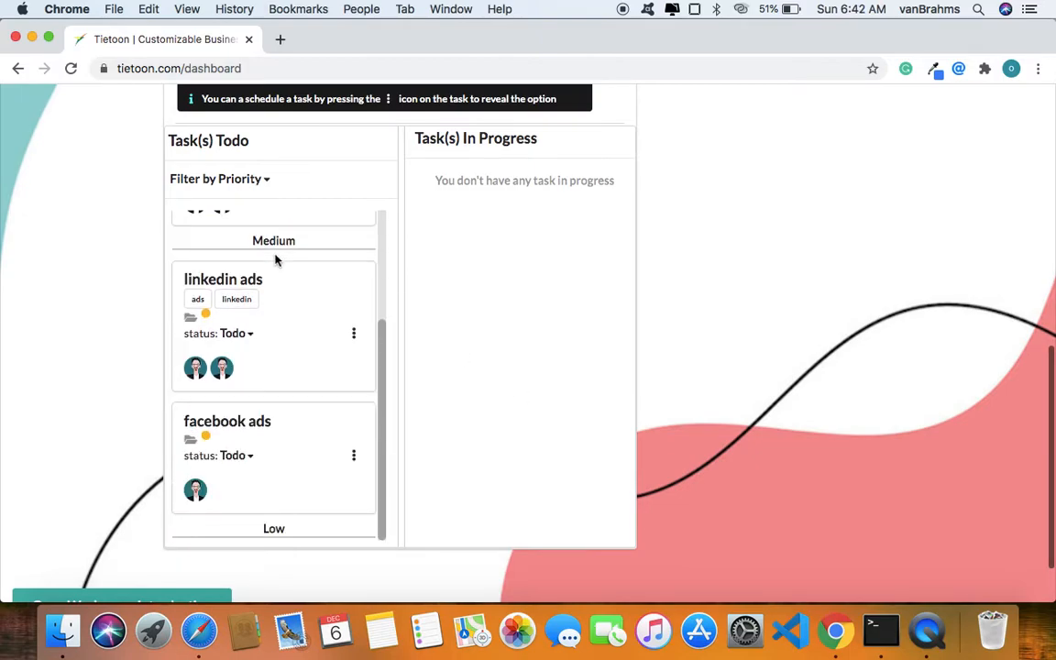
scroll(275, 260, up, 4)
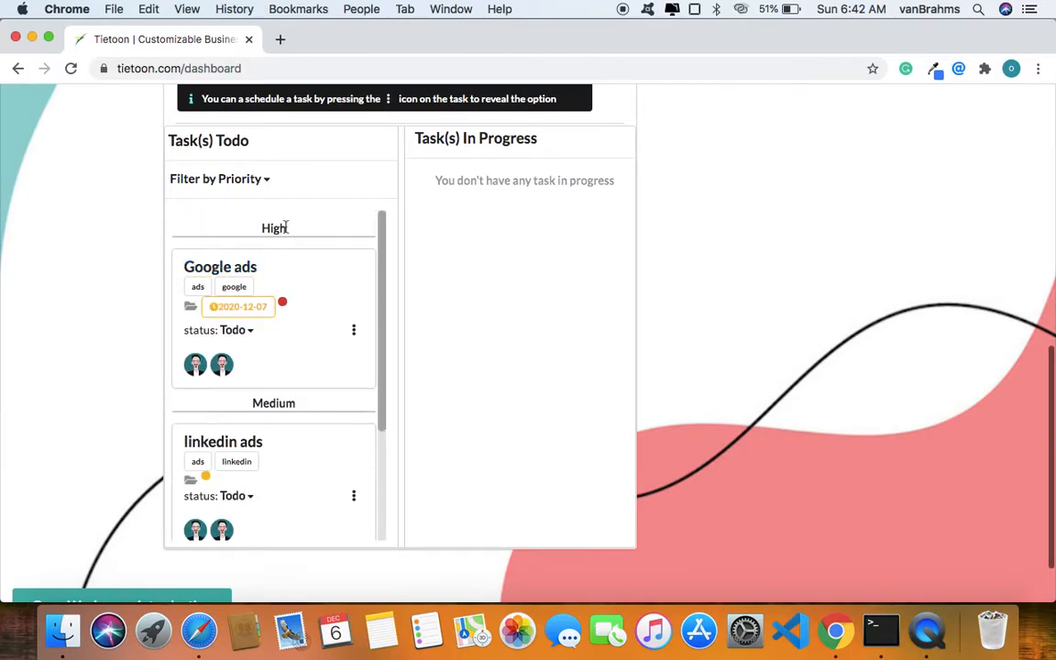
scroll(270, 381, down, 2)
scroll(271, 380, down, 2)
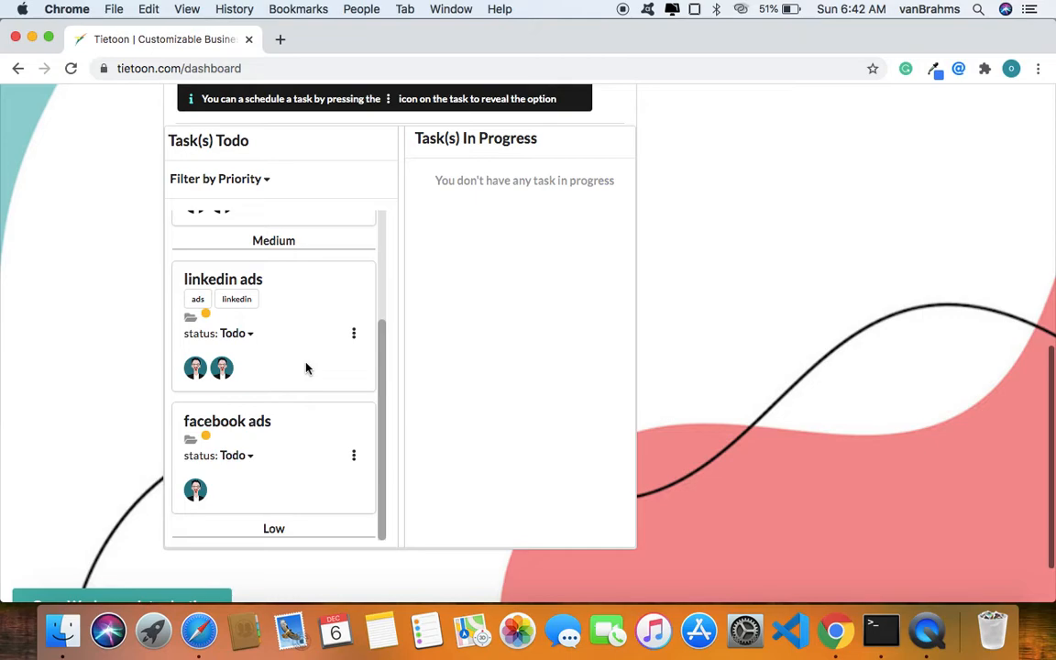
scroll(307, 367, up, 3)
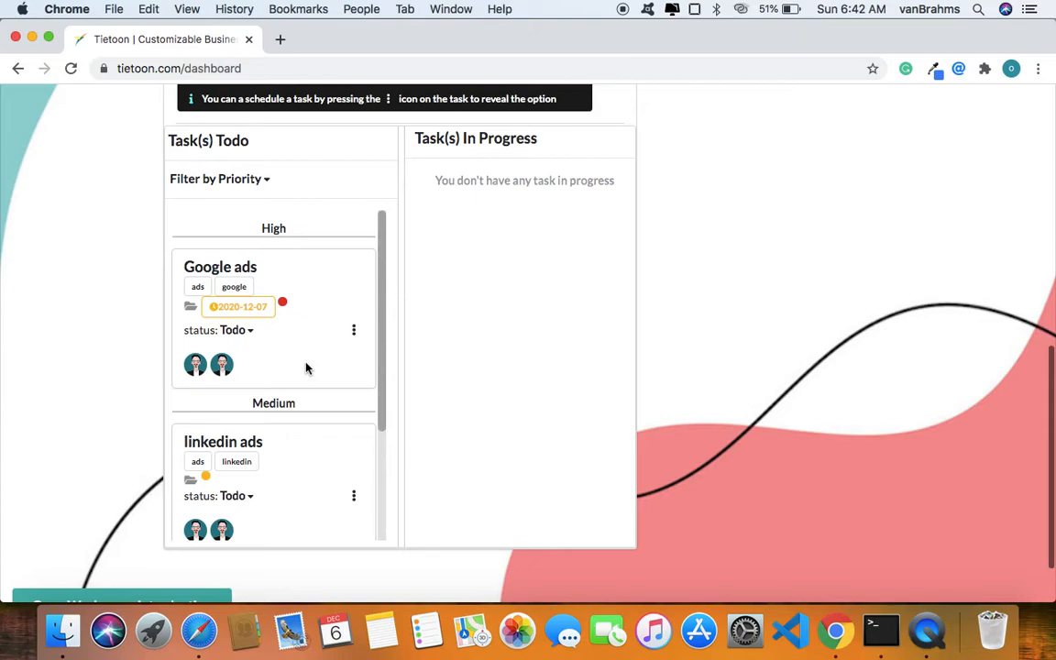
scroll(307, 367, up, 2)
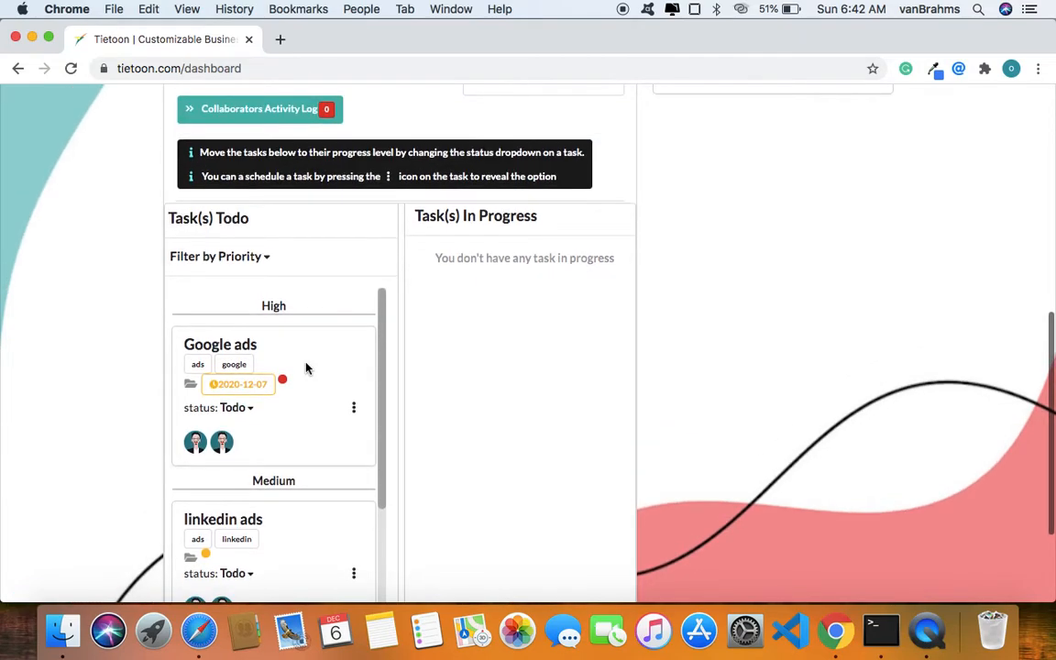
Filter the Task(s) Todo column by Deadline and look through its deadline groups.
click(271, 256)
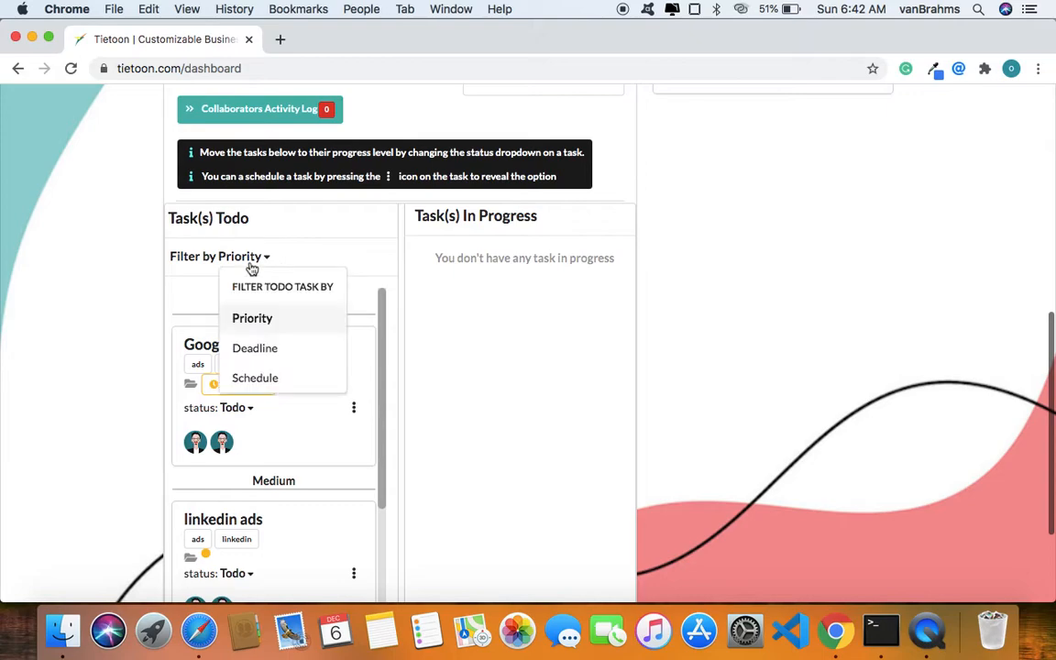
click(255, 352)
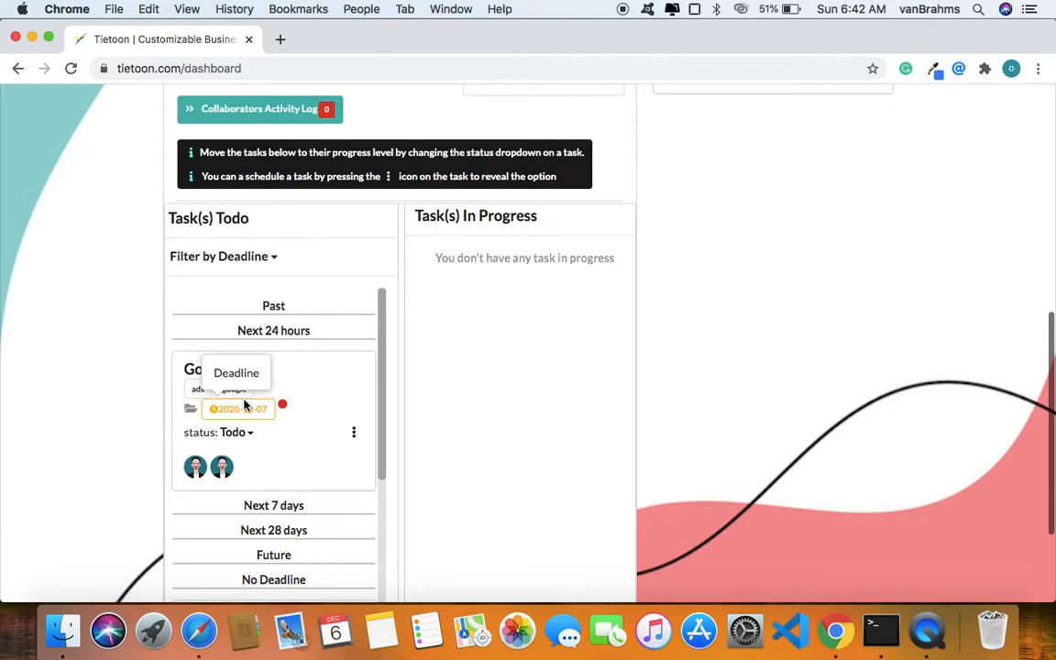
scroll(244, 404, down, 5)
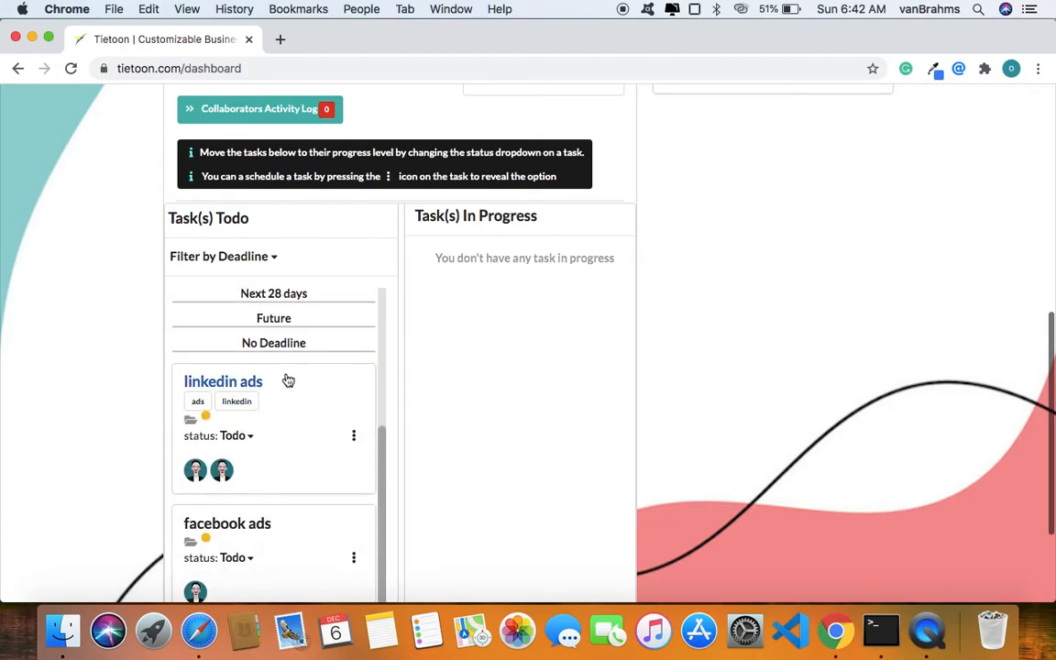
scroll(220, 439, down, 2)
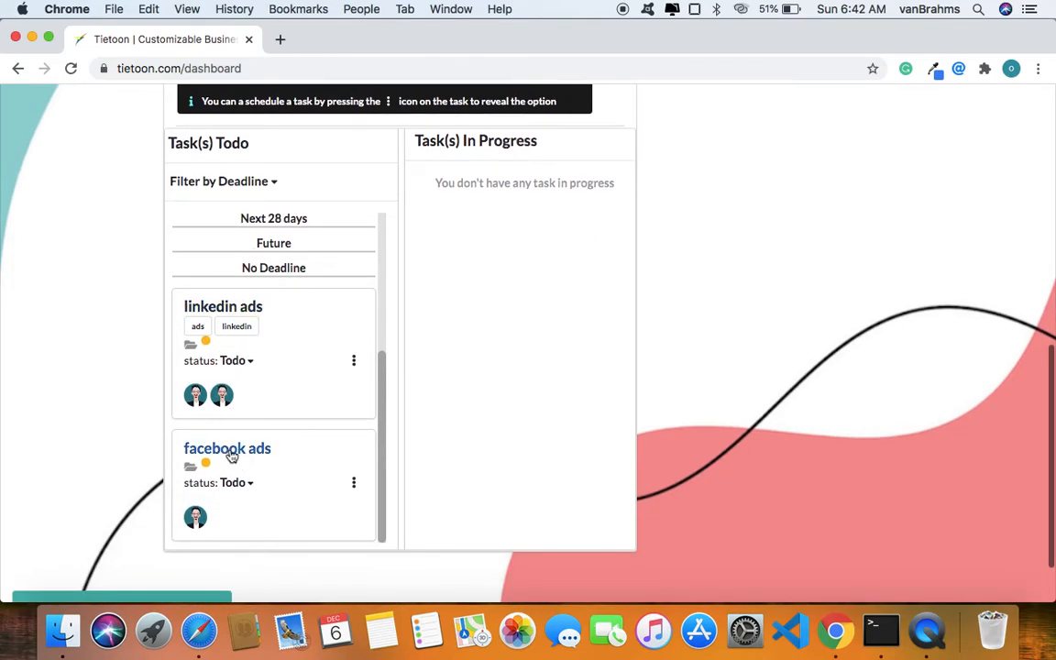
Open the facebook ads task and unlock all of its inputs for editing.
click(231, 455)
scroll(403, 339, down, 4)
scroll(414, 336, up, 2)
scroll(414, 336, up, 3)
click(301, 310)
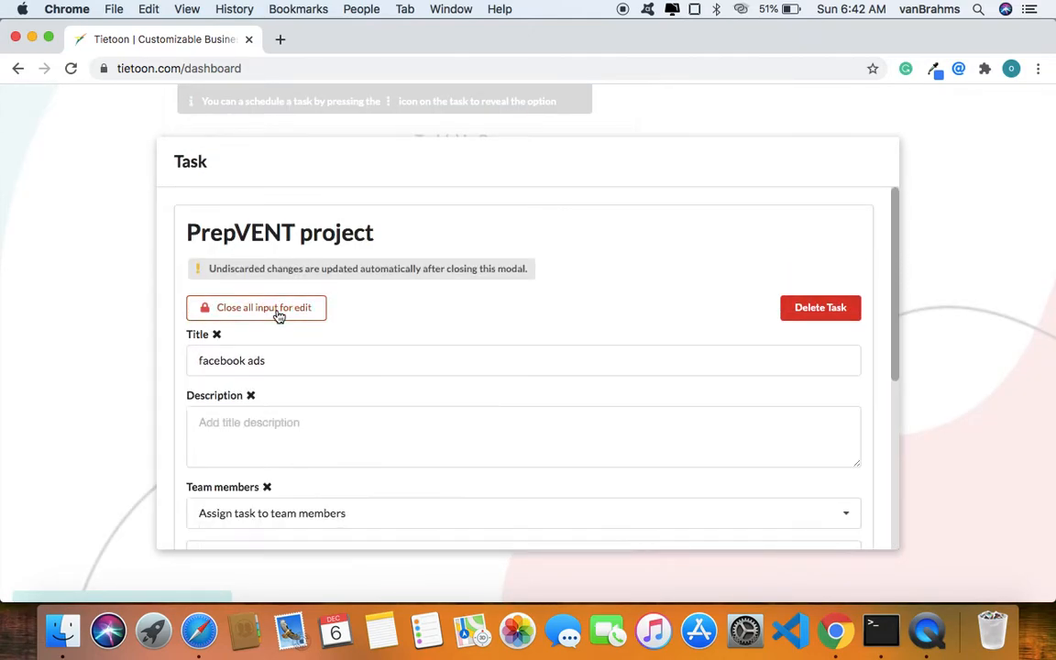
Set the deadline of the facebook ads task to 2020-12-06.
scroll(279, 316, down, 4)
click(311, 383)
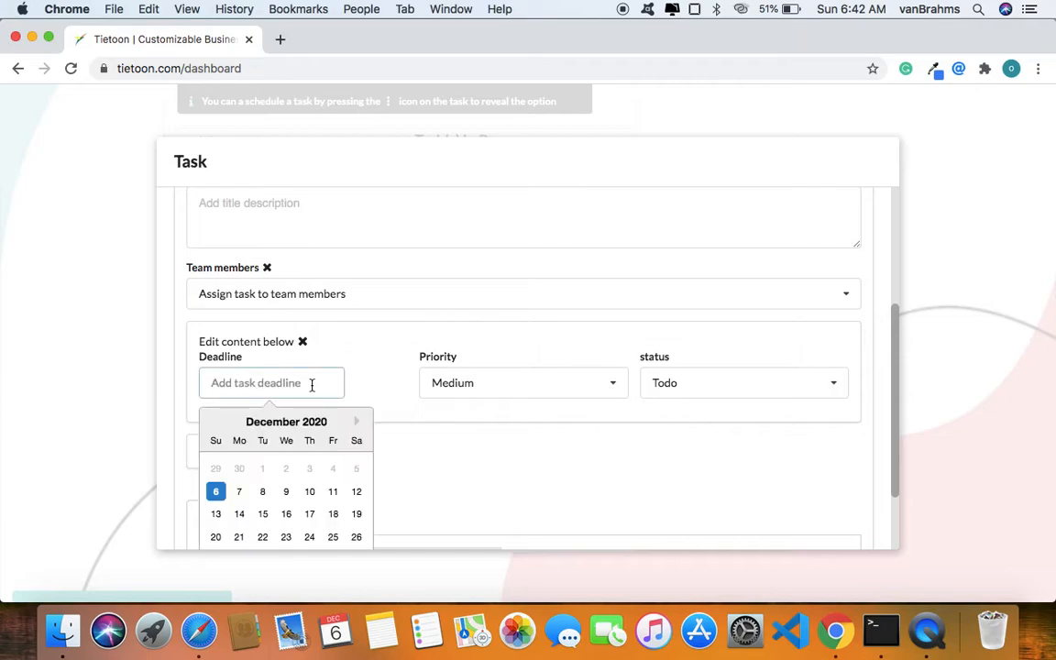
scroll(259, 465, down, 2)
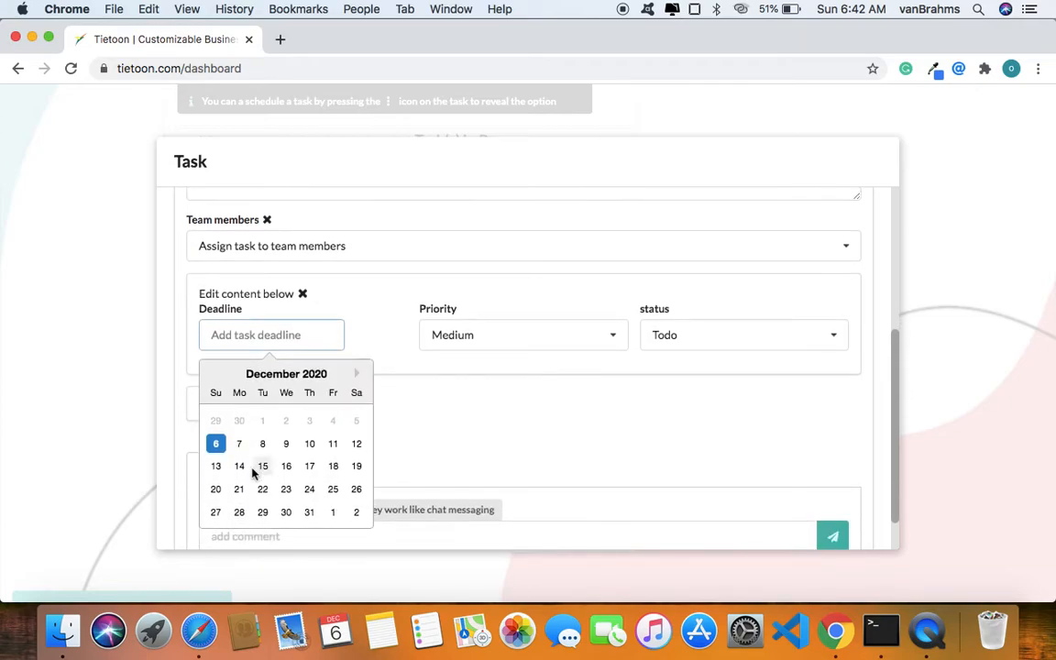
click(215, 433)
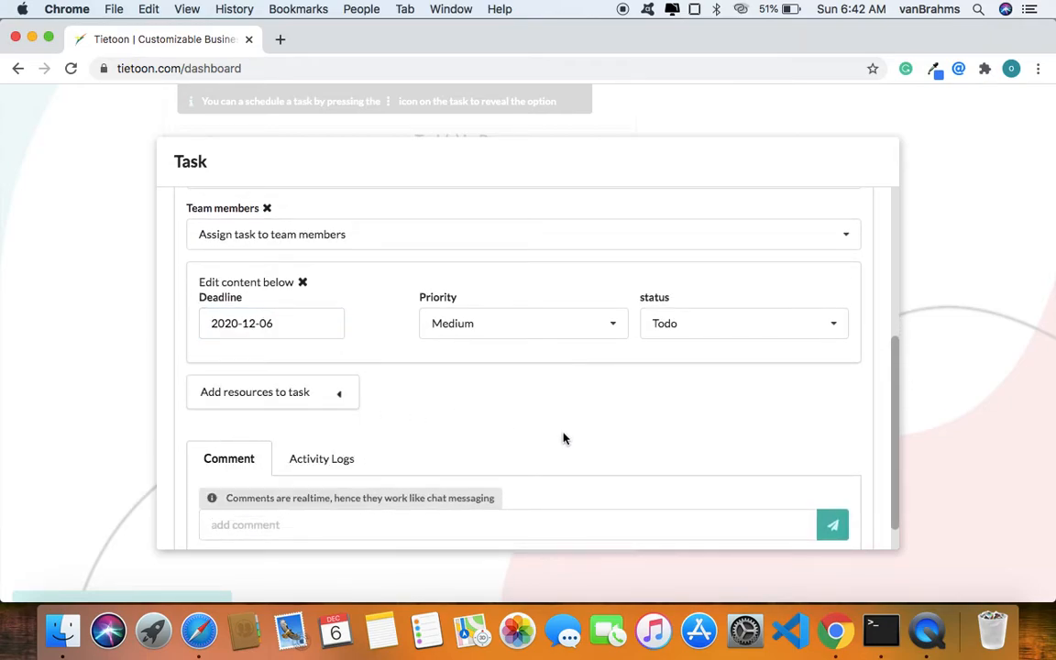
Add tags as a resource to the facebook ads task, enter the tag "ads", and close the task to save it.
scroll(566, 432, up, 6)
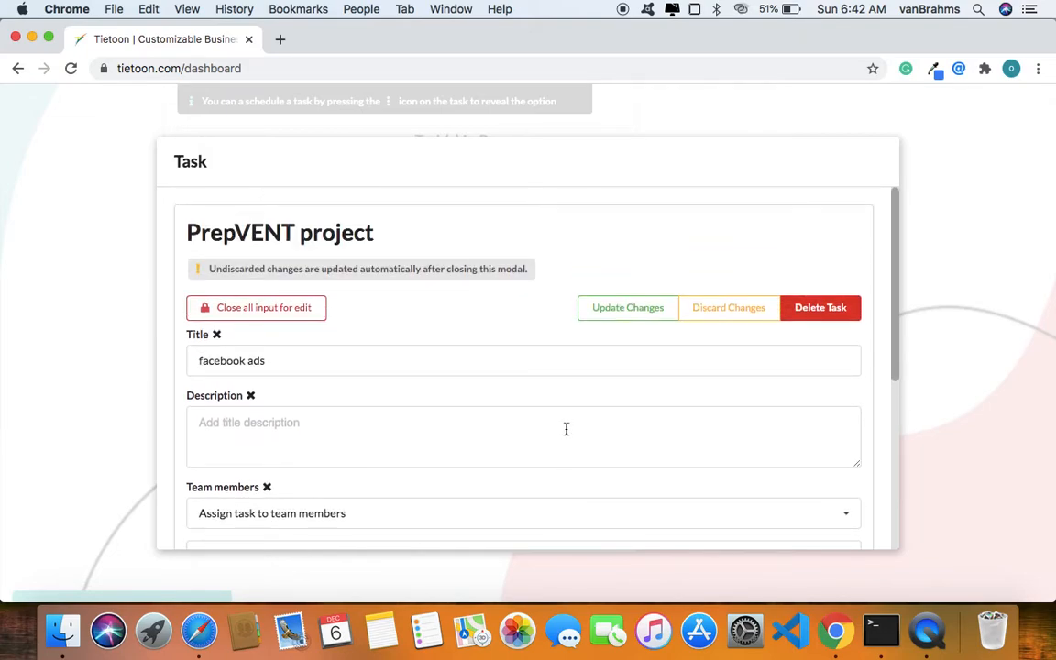
scroll(361, 294, down, 5)
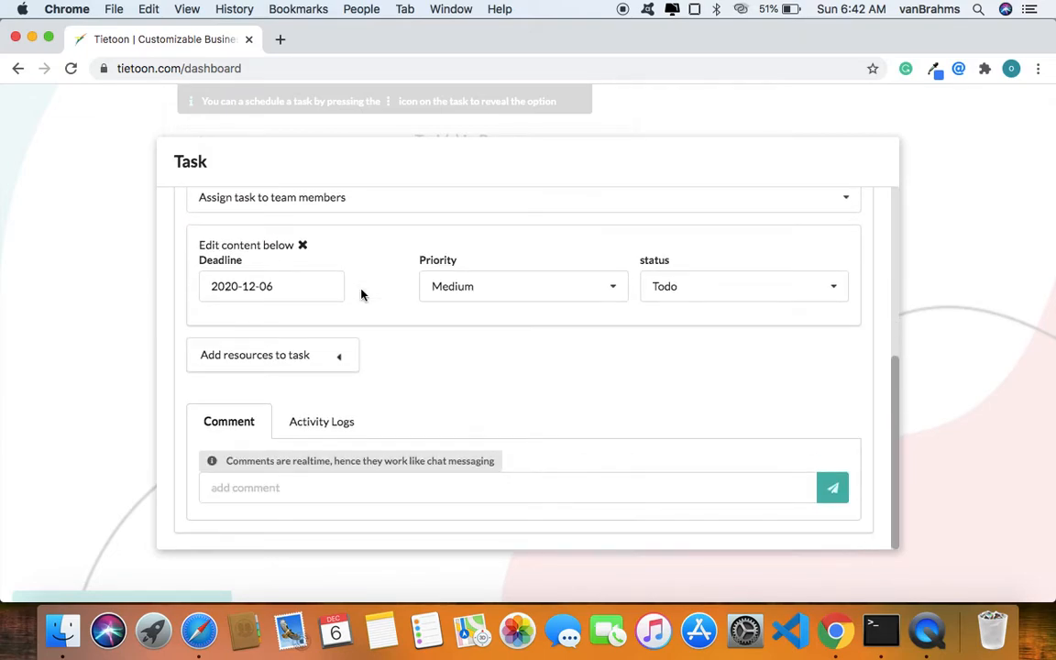
click(280, 356)
scroll(273, 353, down, 1)
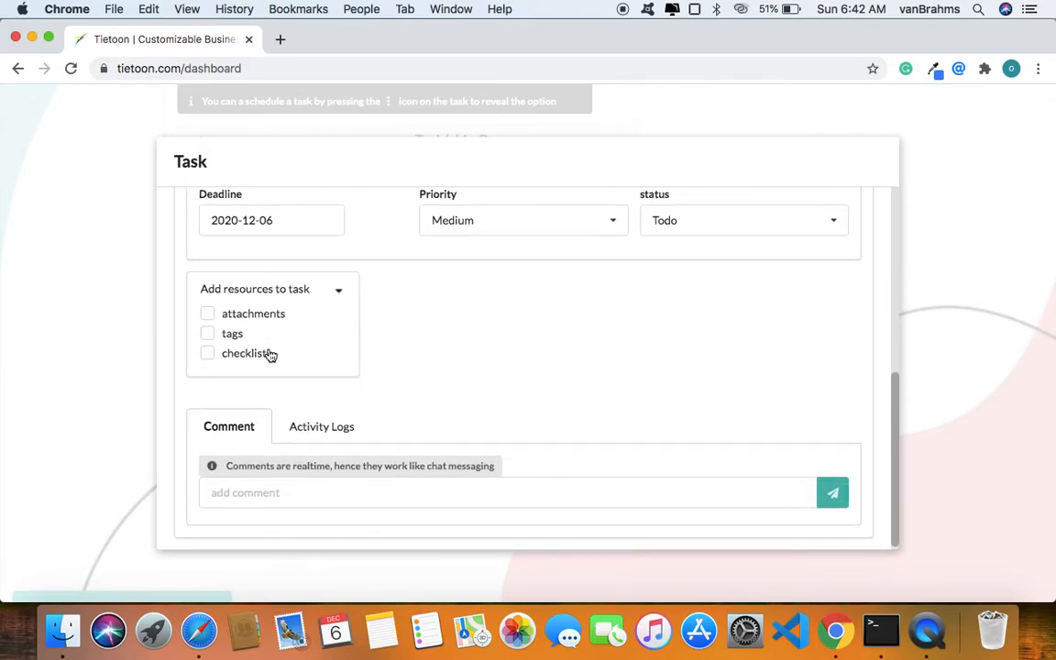
click(209, 335)
click(202, 426)
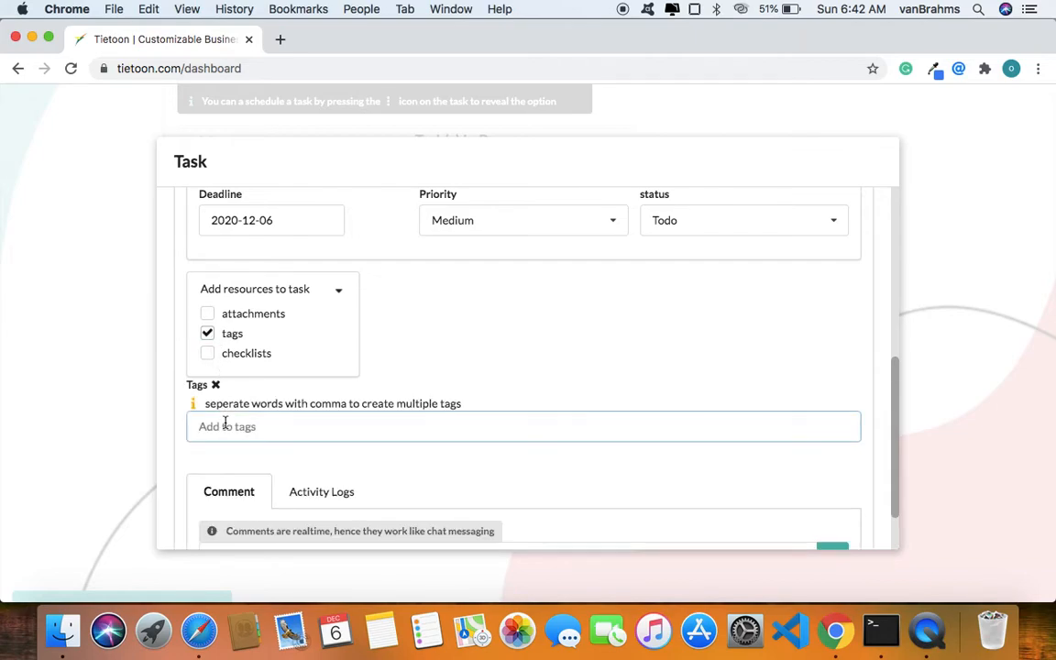
text(ads)
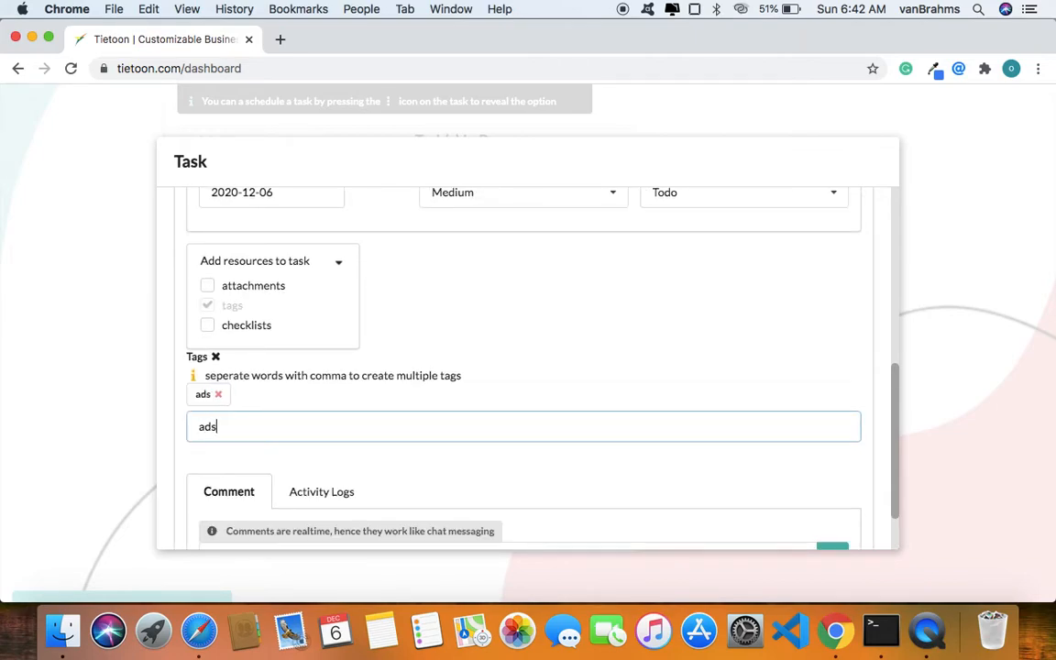
click(75, 400)
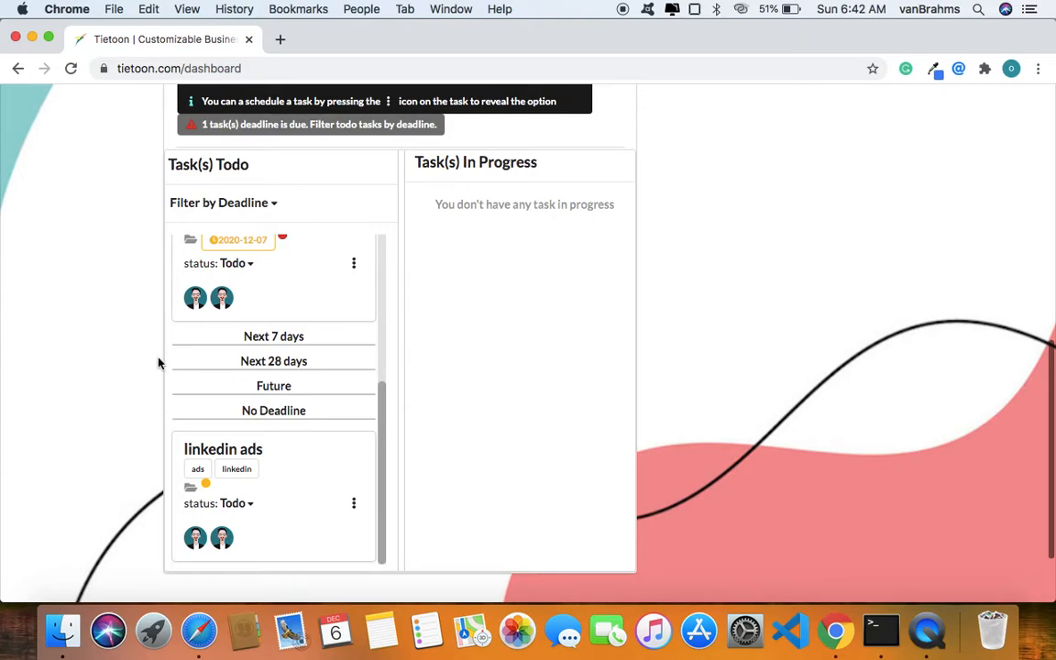
scroll(235, 355, up, 5)
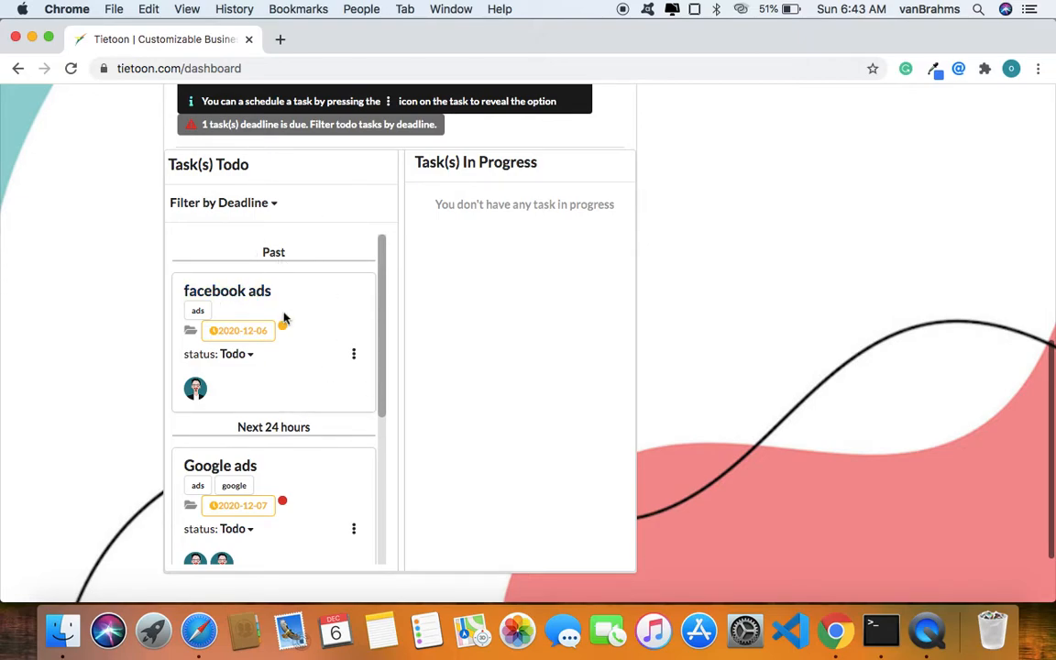
scroll(252, 312, down, 5)
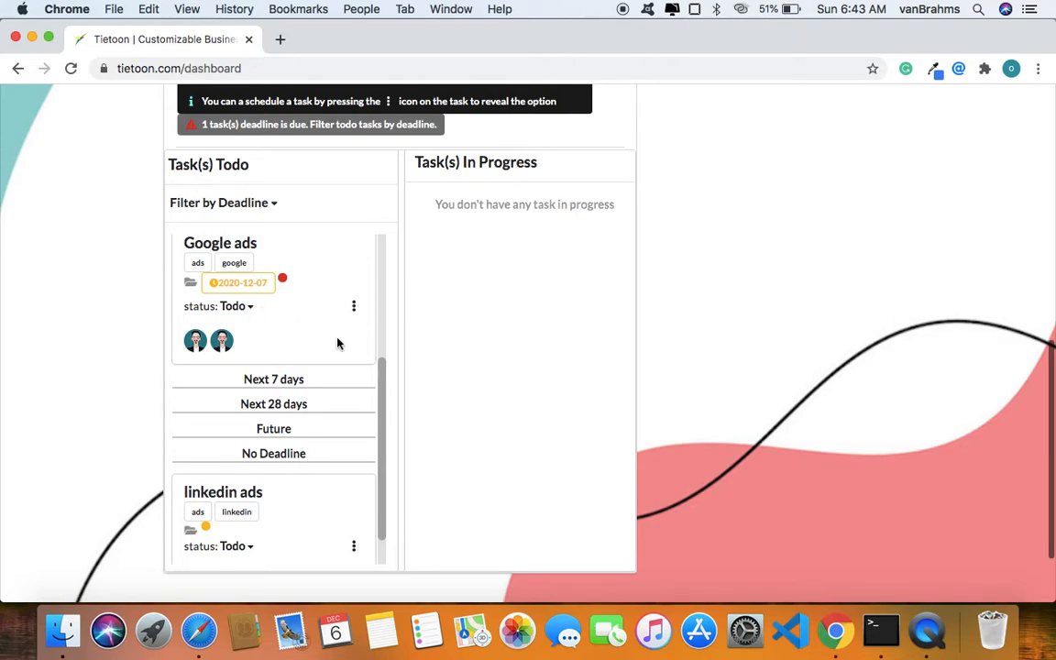
Filter the Task(s) Todo column by Schedule and look through its schedule groups.
scroll(337, 344, up, 5)
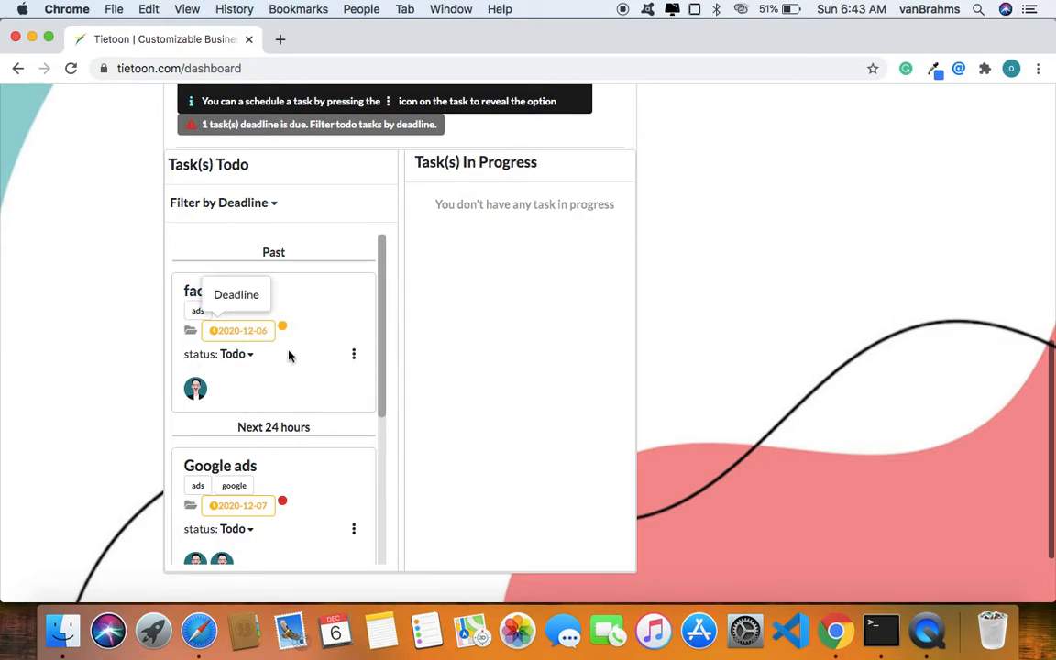
scroll(294, 492, down, 3)
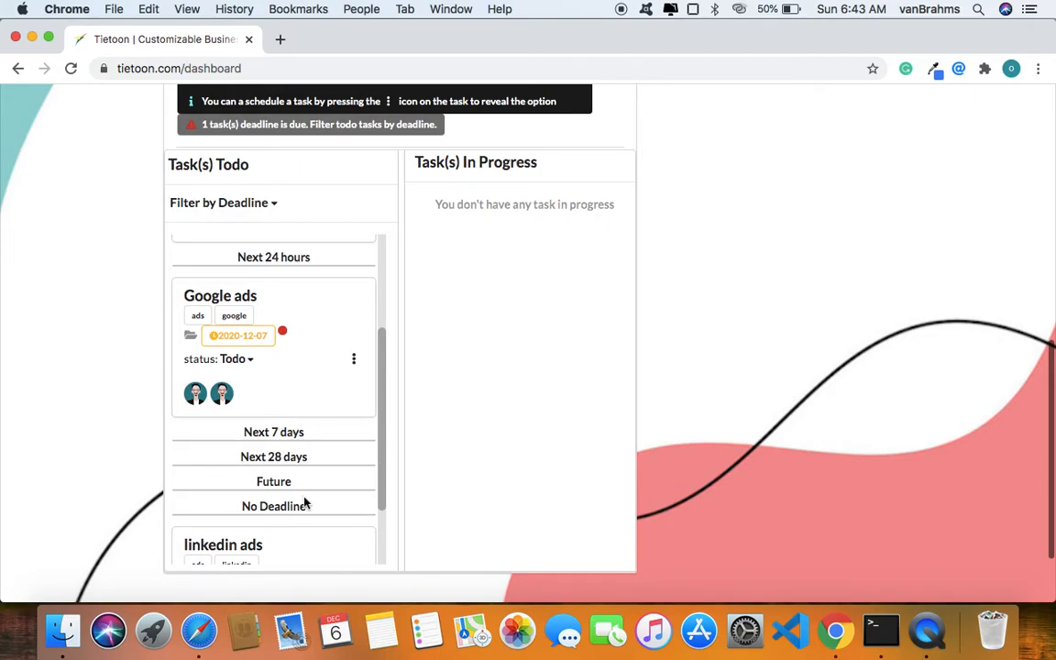
scroll(284, 502, down, 2)
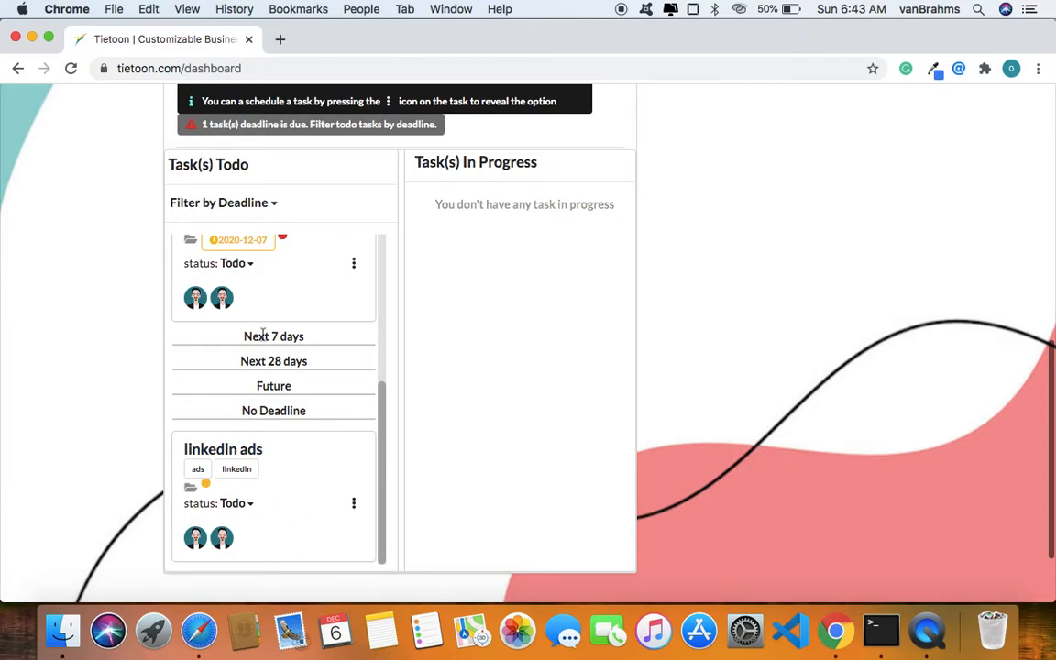
scroll(261, 336, up, 5)
click(222, 199)
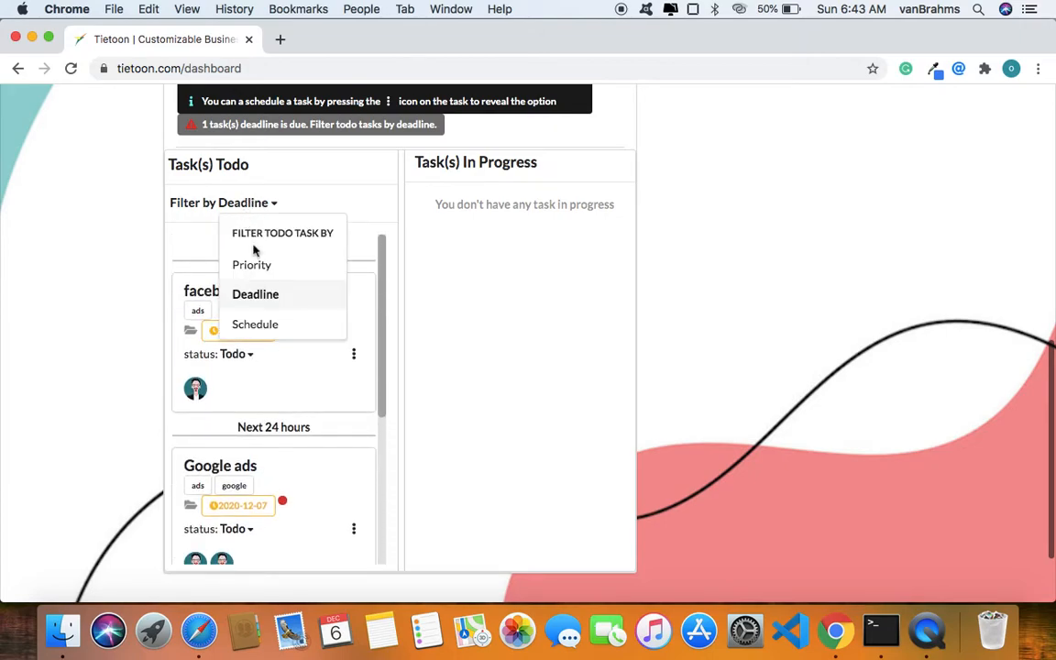
click(263, 325)
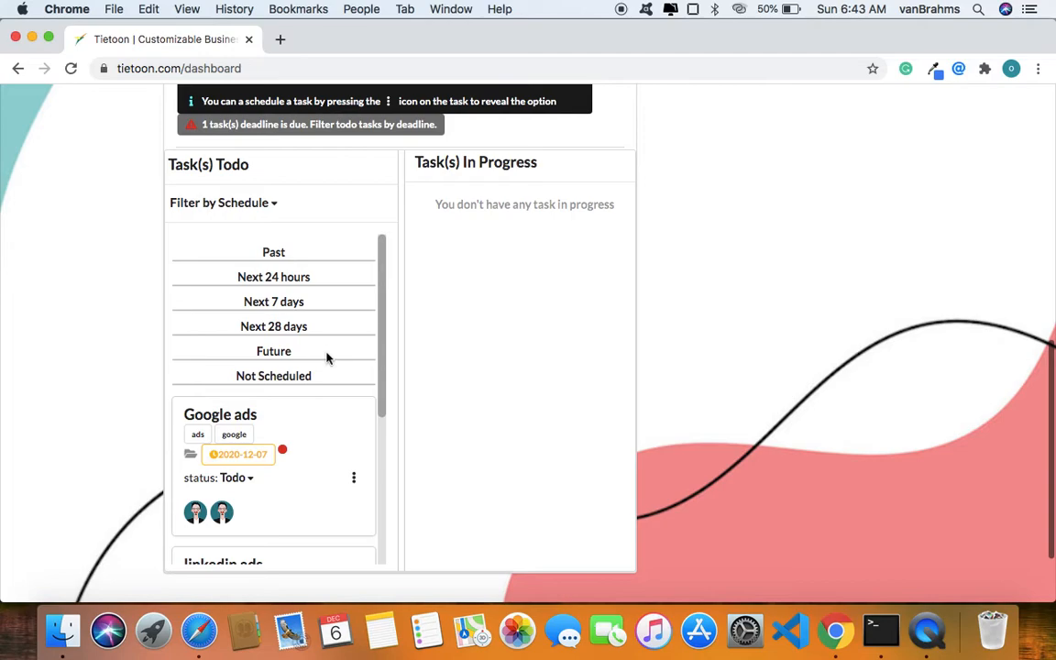
scroll(328, 358, up, 3)
scroll(327, 358, down, 5)
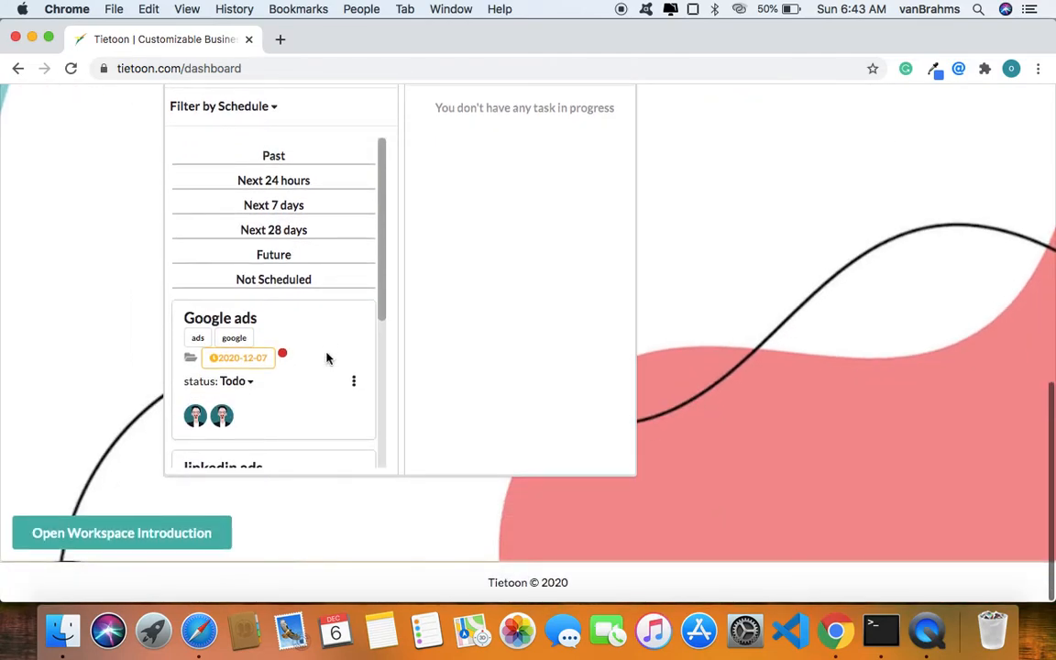
scroll(327, 359, down, 5)
scroll(343, 284, up, 3)
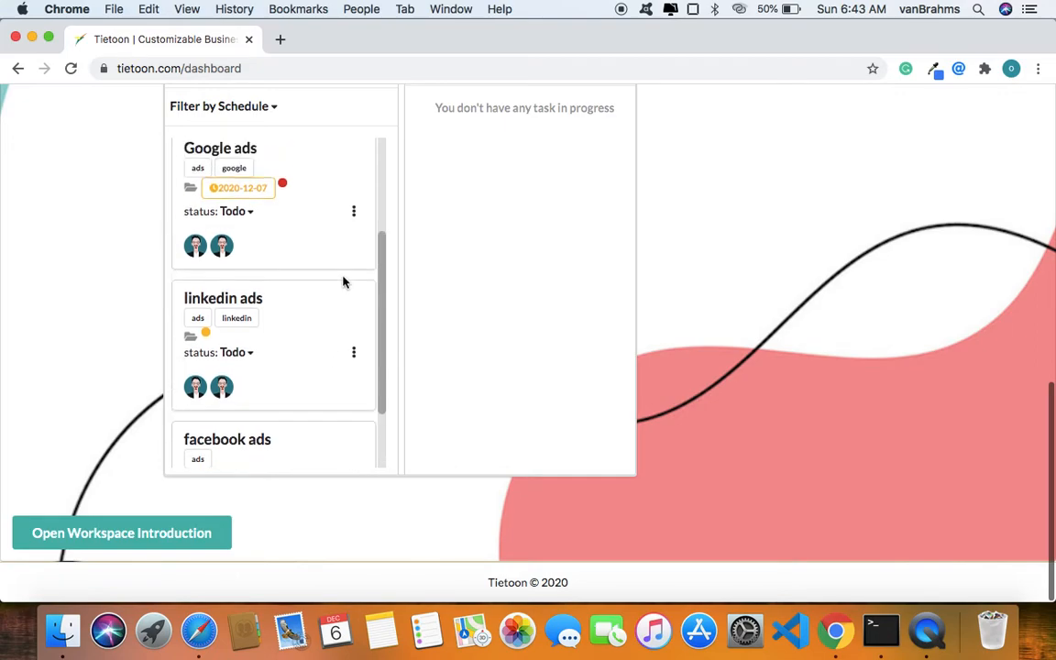
scroll(354, 266, down, 3)
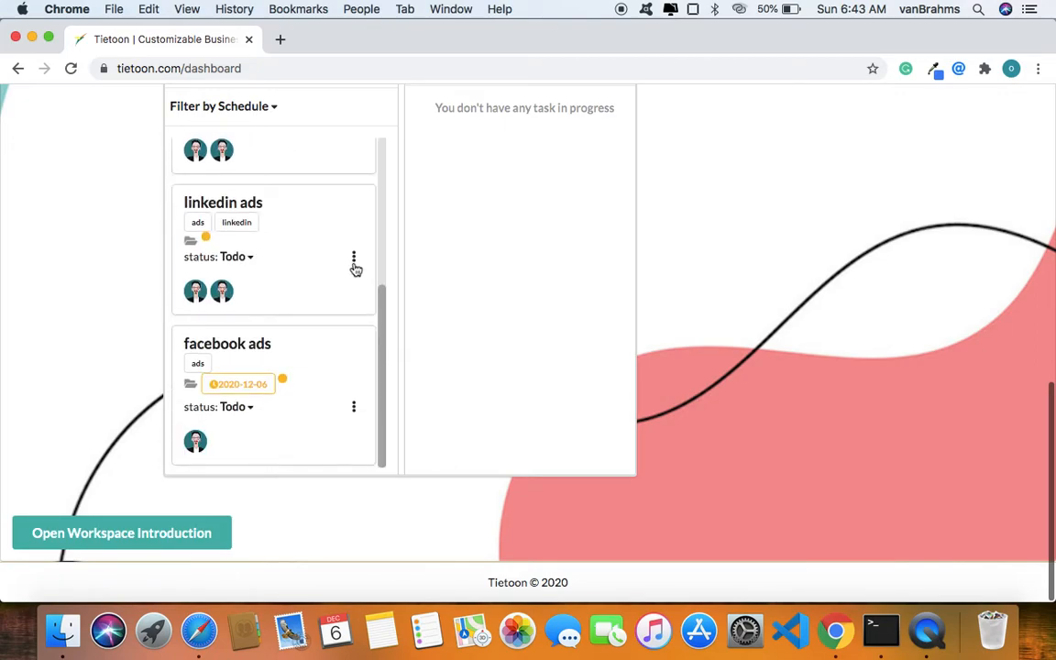
scroll(355, 270, up, 3)
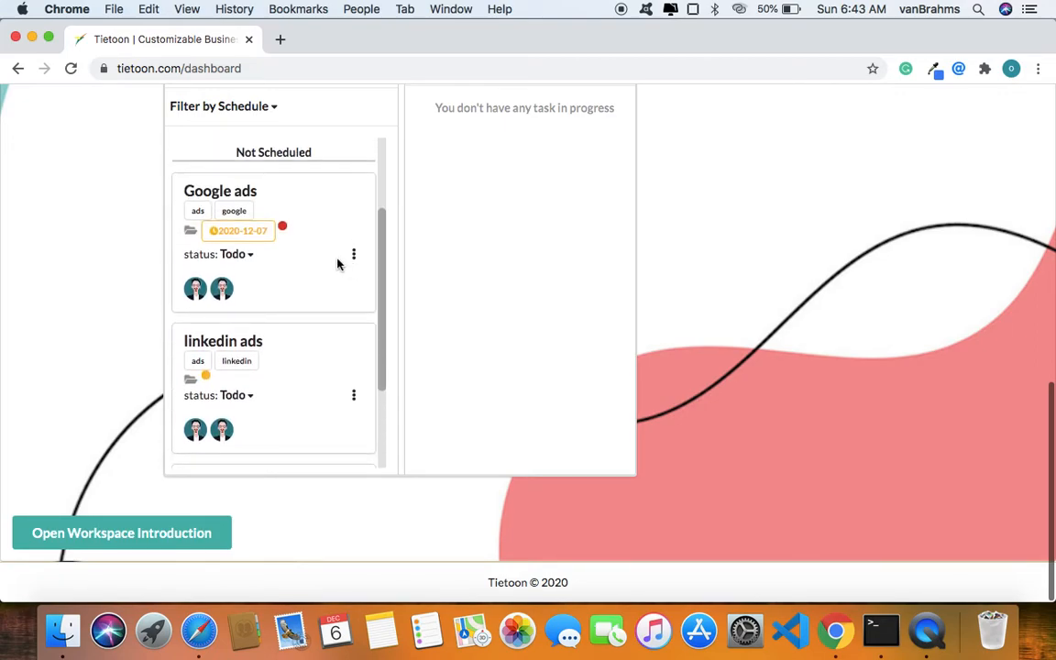
click(353, 254)
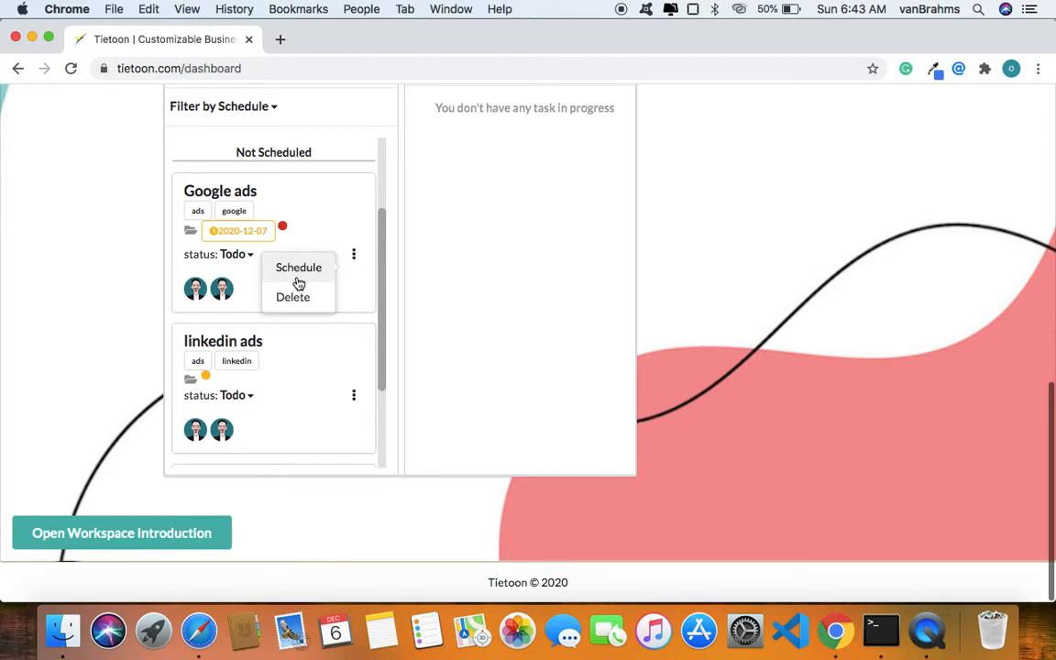
click(294, 303)
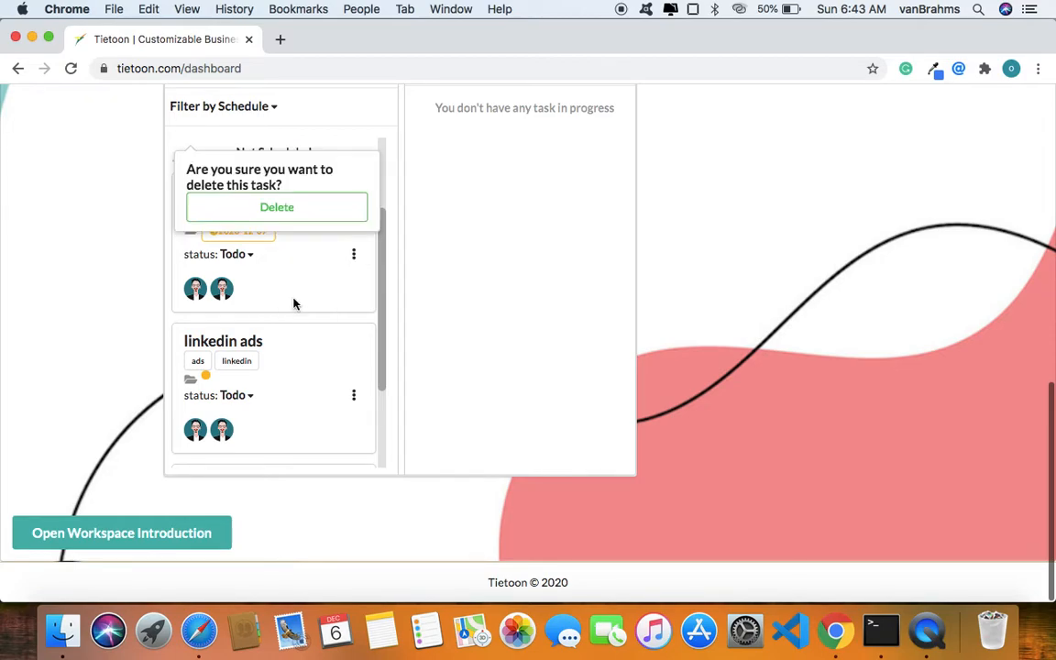
click(274, 211)
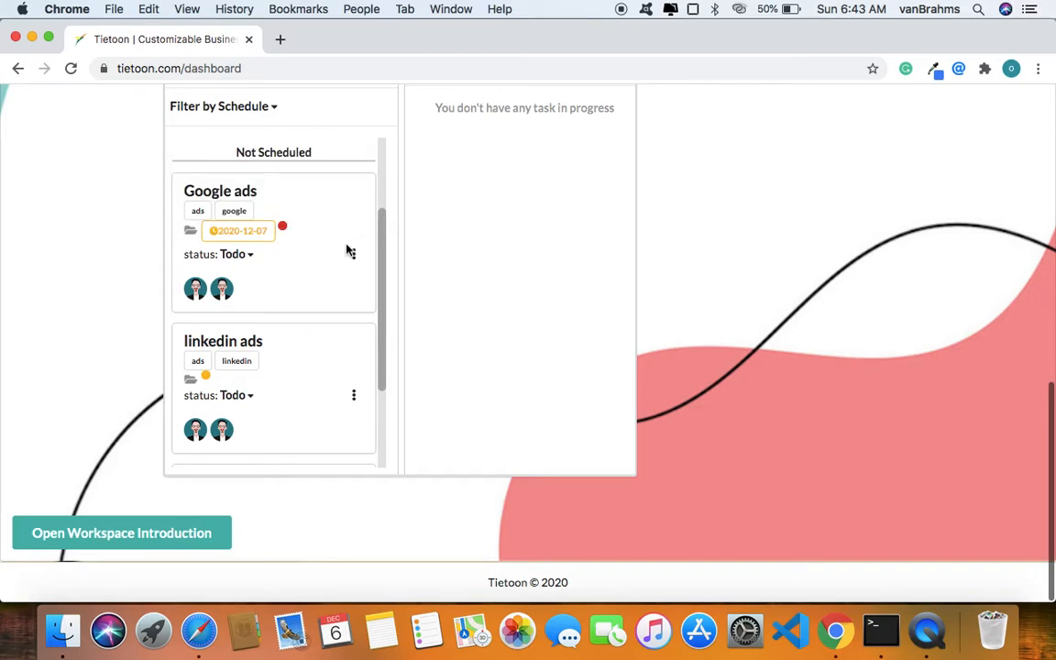
Schedule the Google ads task for December 6, 2020.
click(353, 254)
click(304, 267)
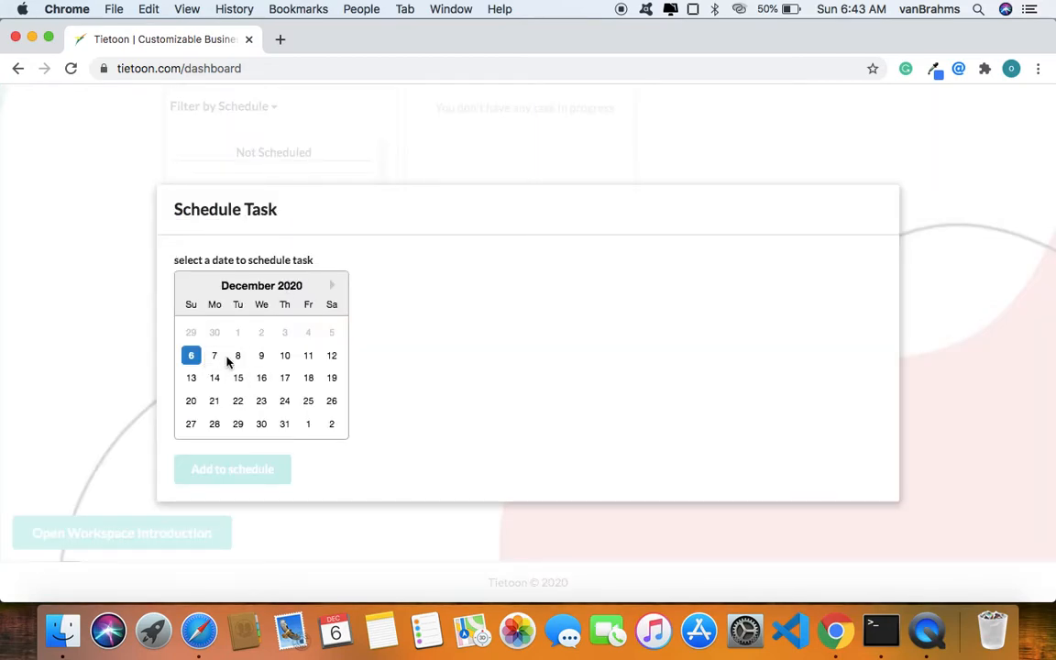
click(191, 355)
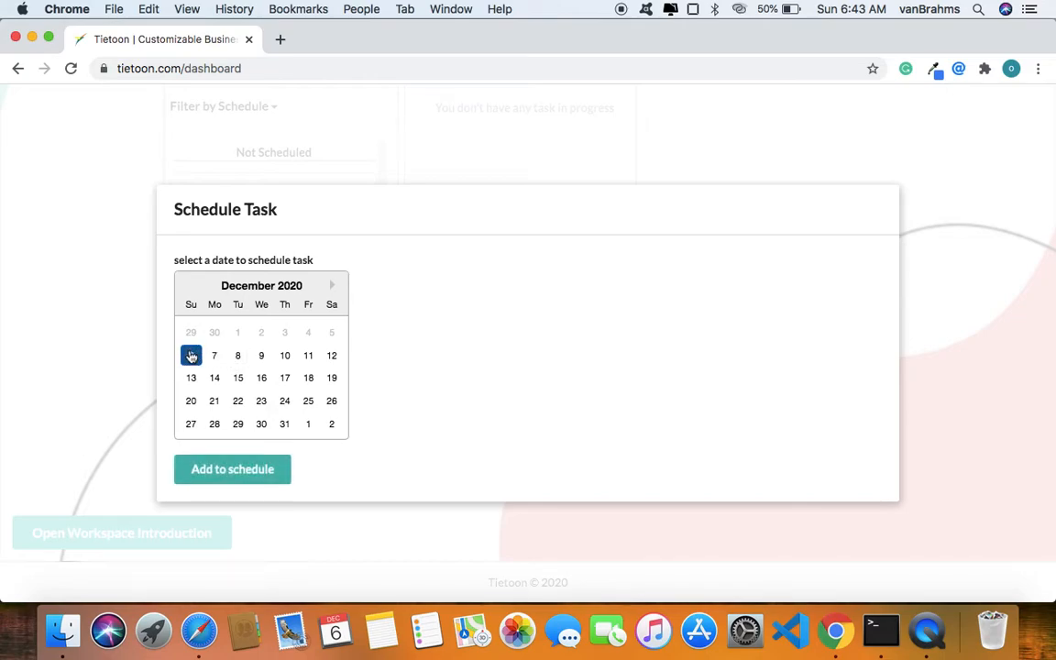
click(248, 463)
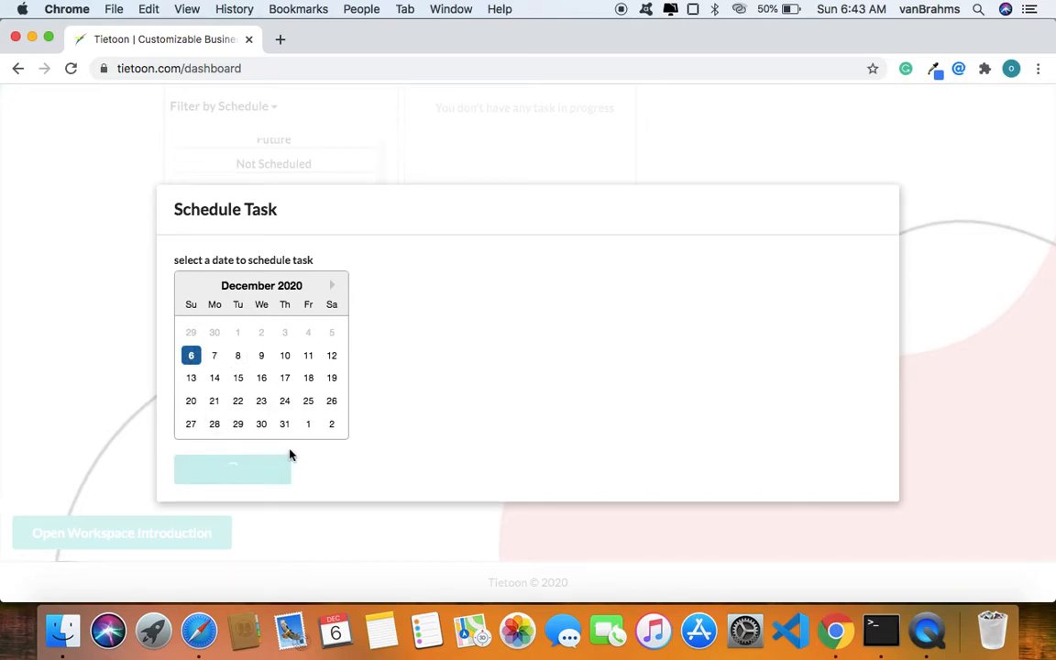
scroll(312, 268, up, 5)
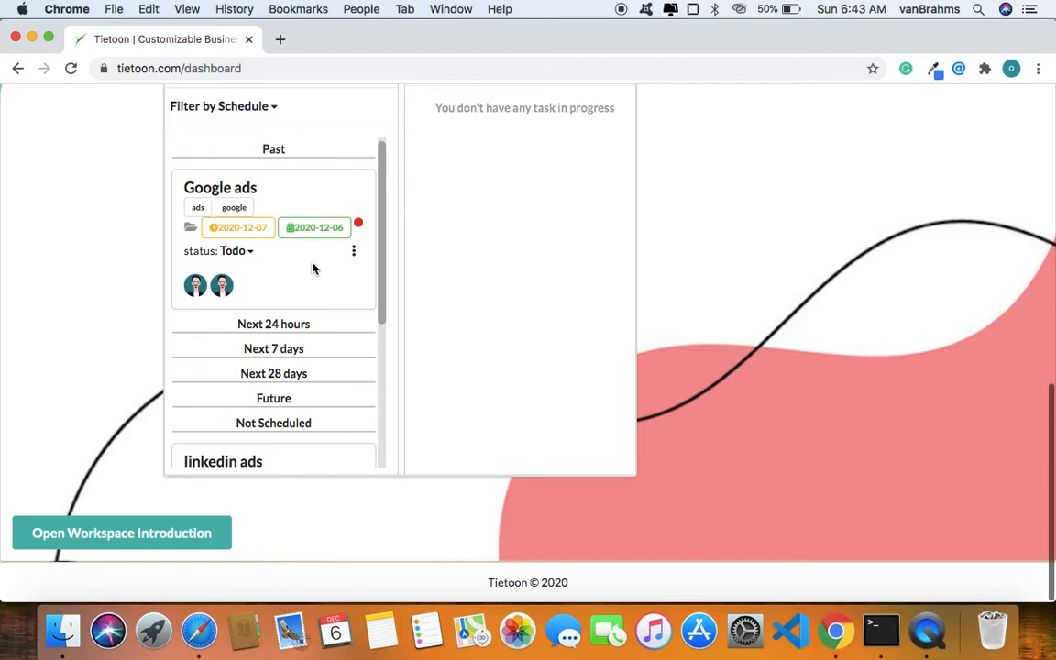
scroll(313, 267, up, 1)
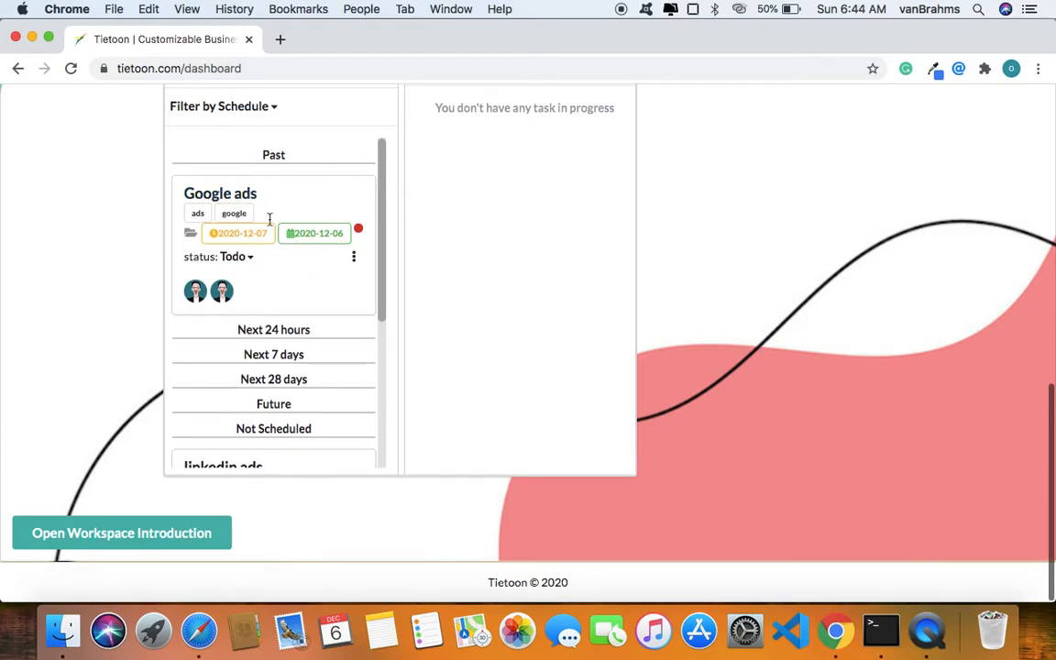
Read the deadline and scheduled-task alerts above the Task(s) Todo column.
scroll(388, 272, up, 5)
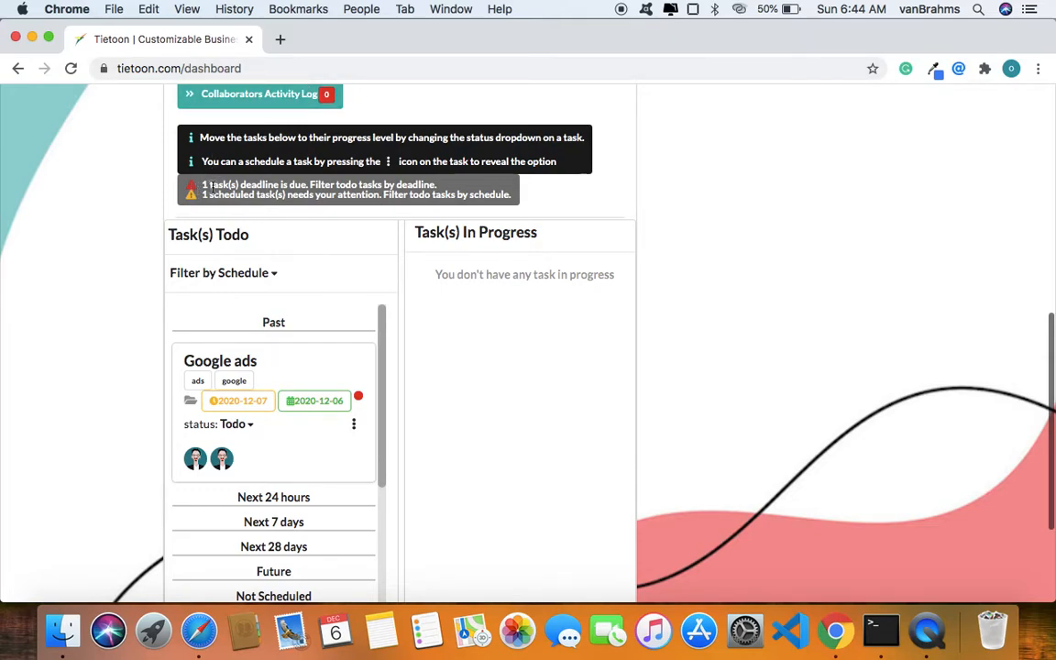
drag(202, 186, 305, 188)
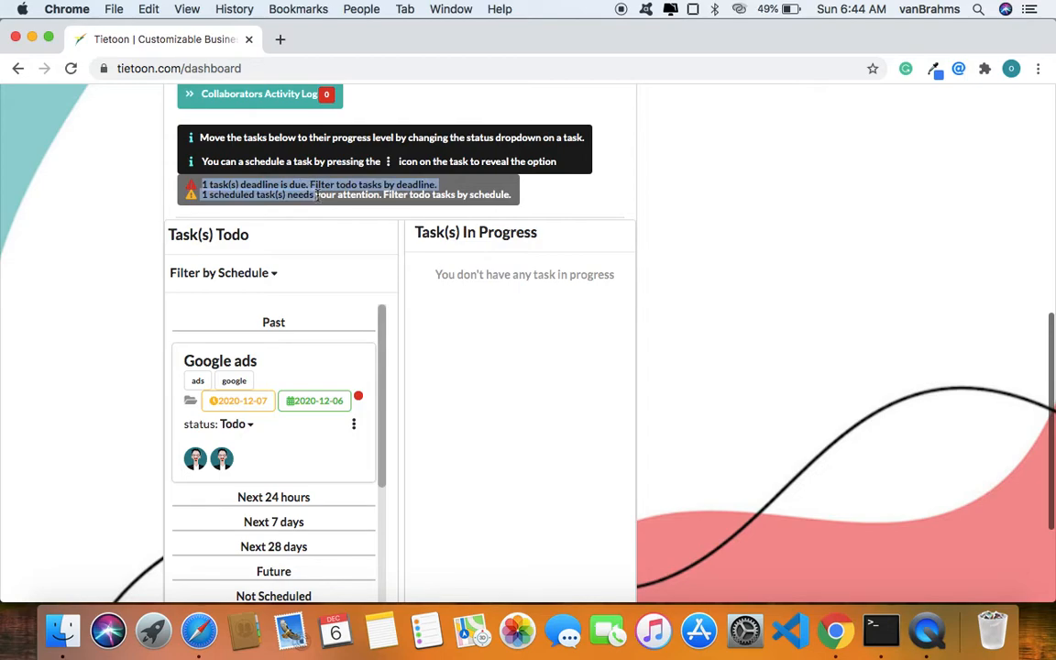
drag(318, 195, 320, 195)
click(306, 309)
scroll(275, 275, down, 2)
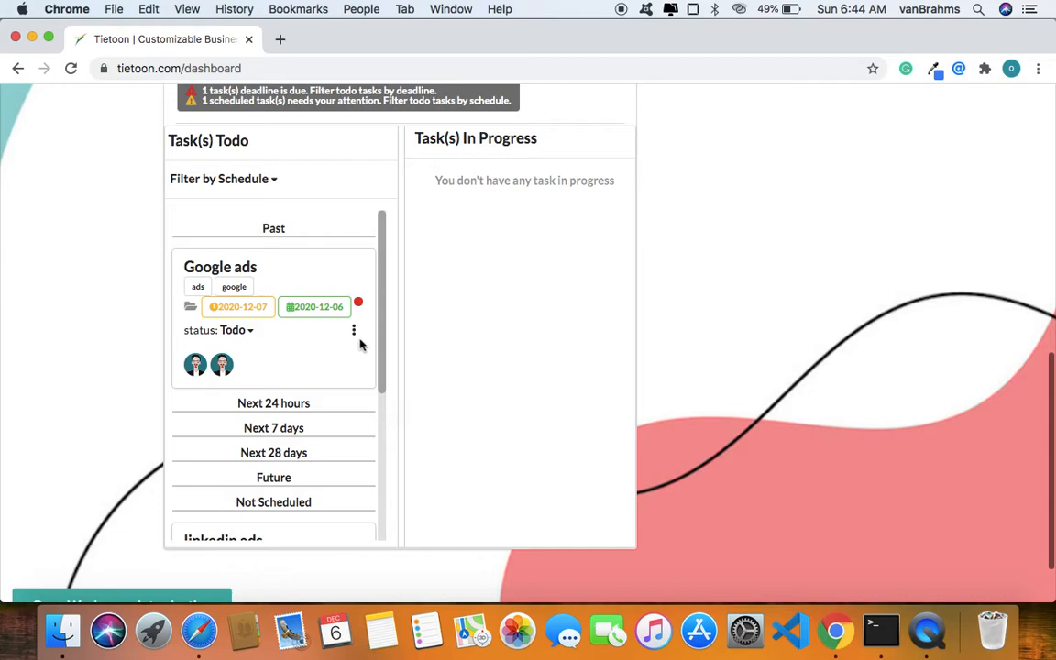
Filter the Task(s) Todo column by Deadline and set the facebook ads task's status to In Progress.
click(237, 176)
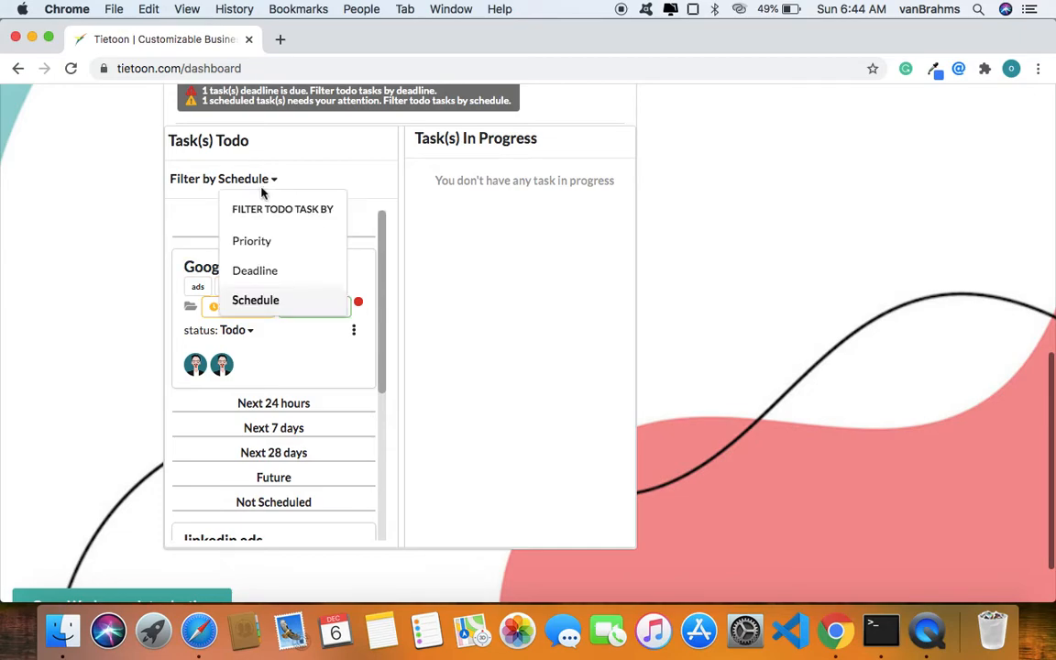
click(269, 273)
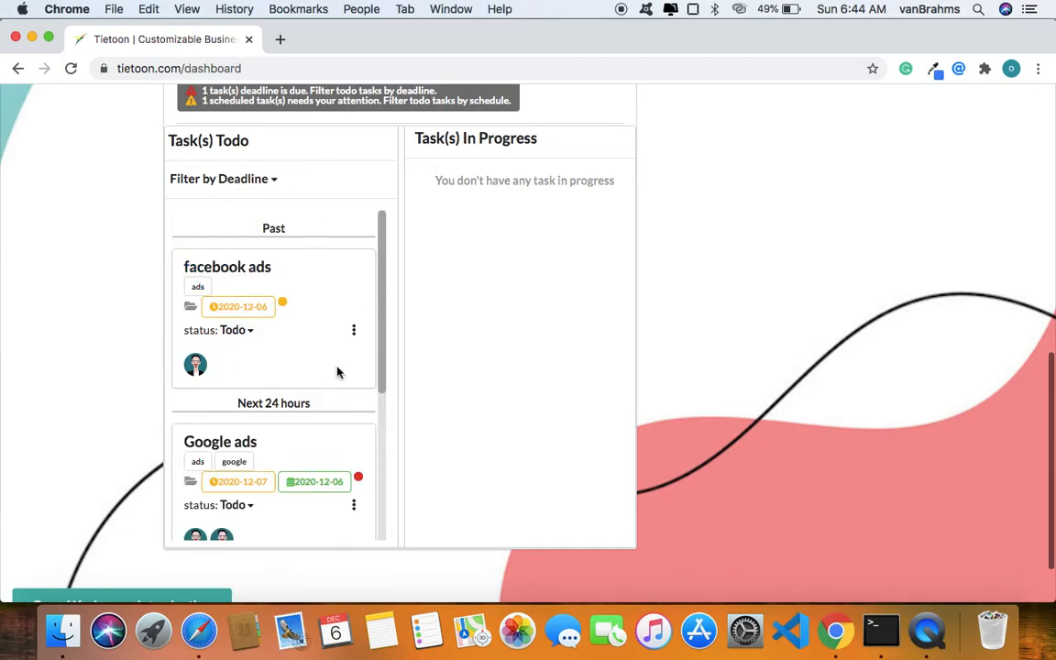
scroll(296, 281, down, 2)
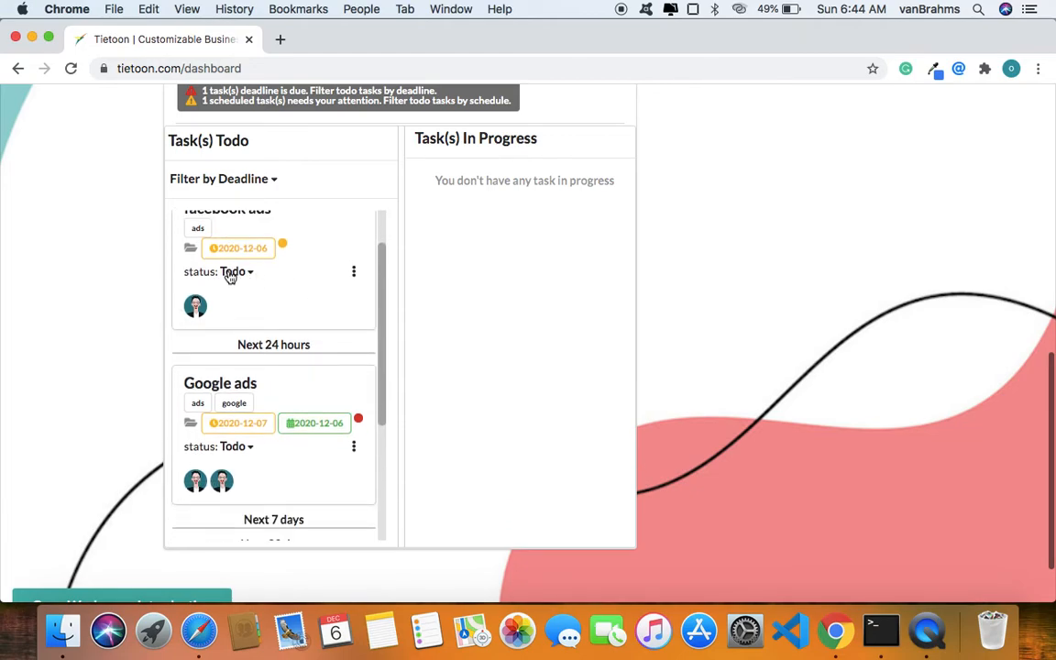
scroll(230, 277, up, 2)
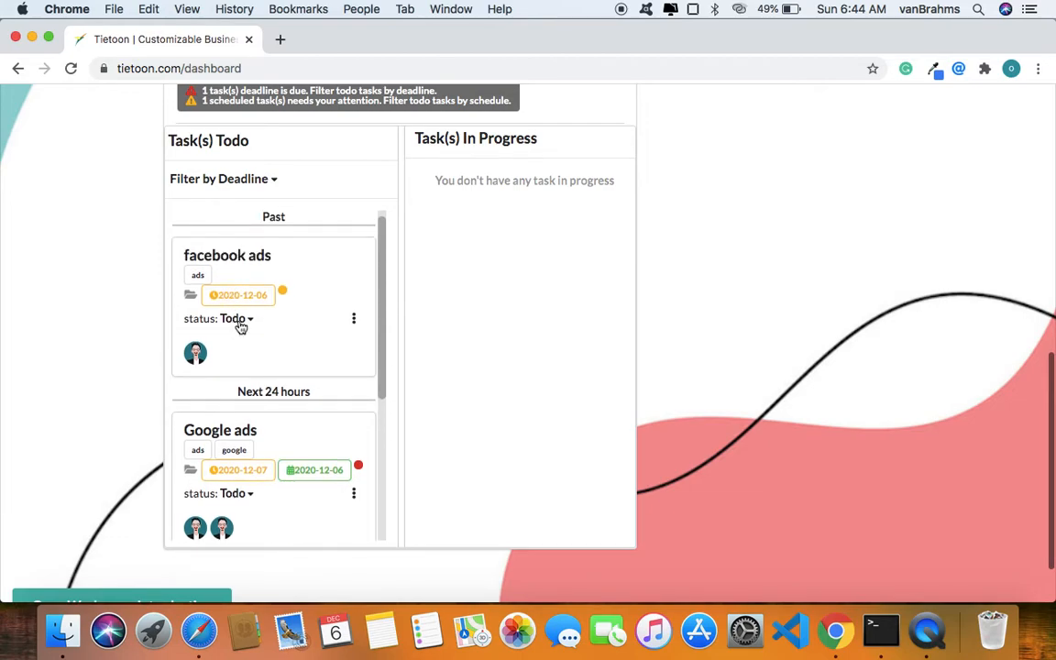
click(237, 320)
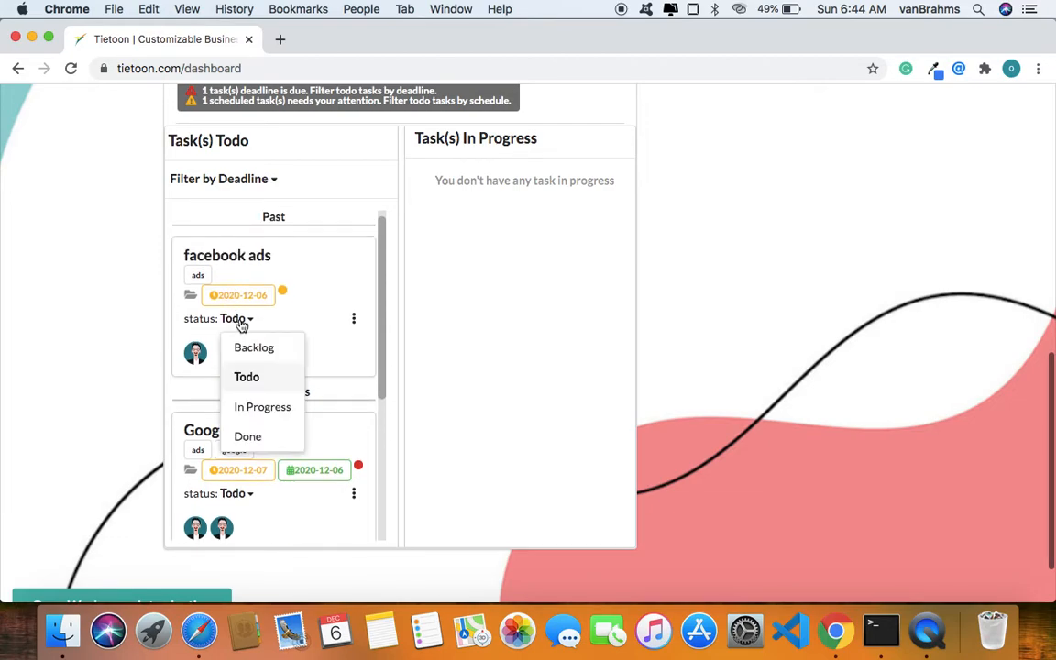
click(266, 410)
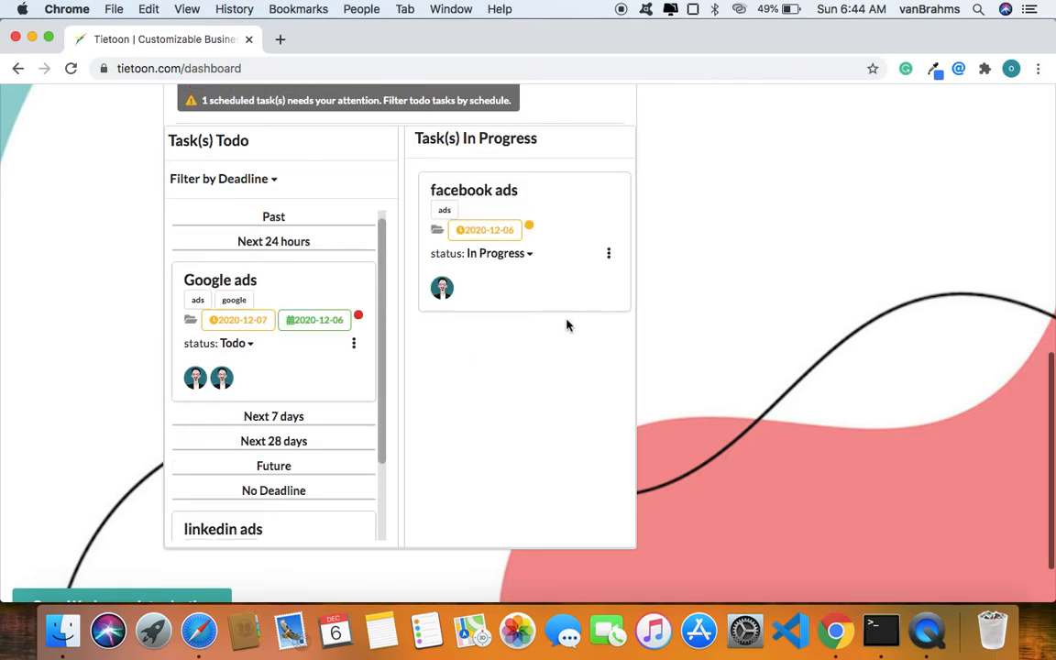
Set the status of the facebook ads task in the Task(s) In Progress column to Done.
scroll(567, 325, up, 10)
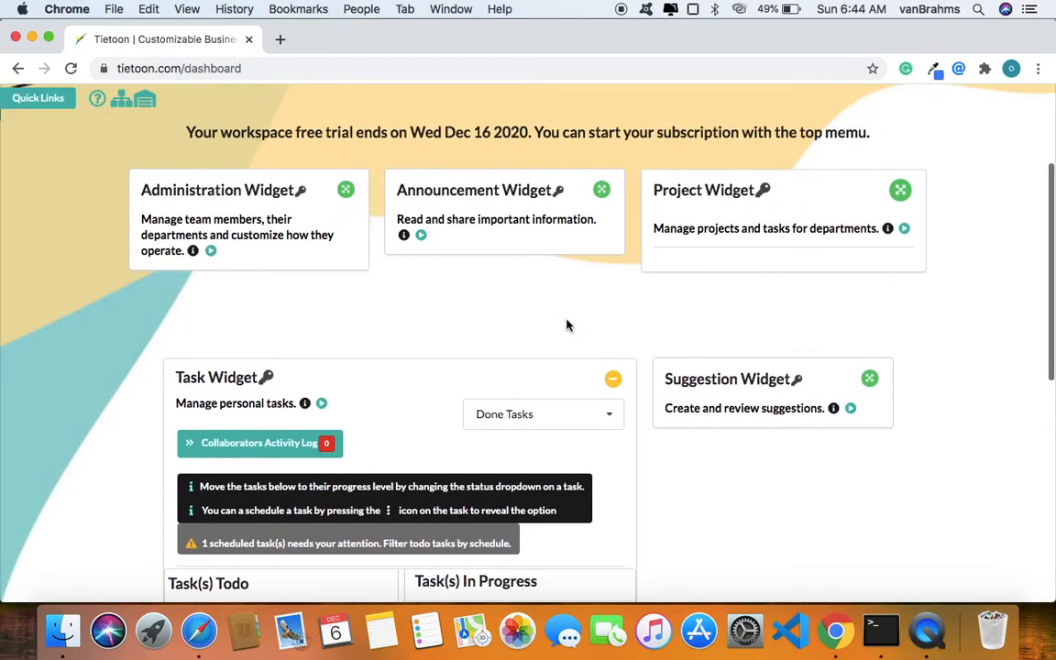
scroll(567, 324, down, 10)
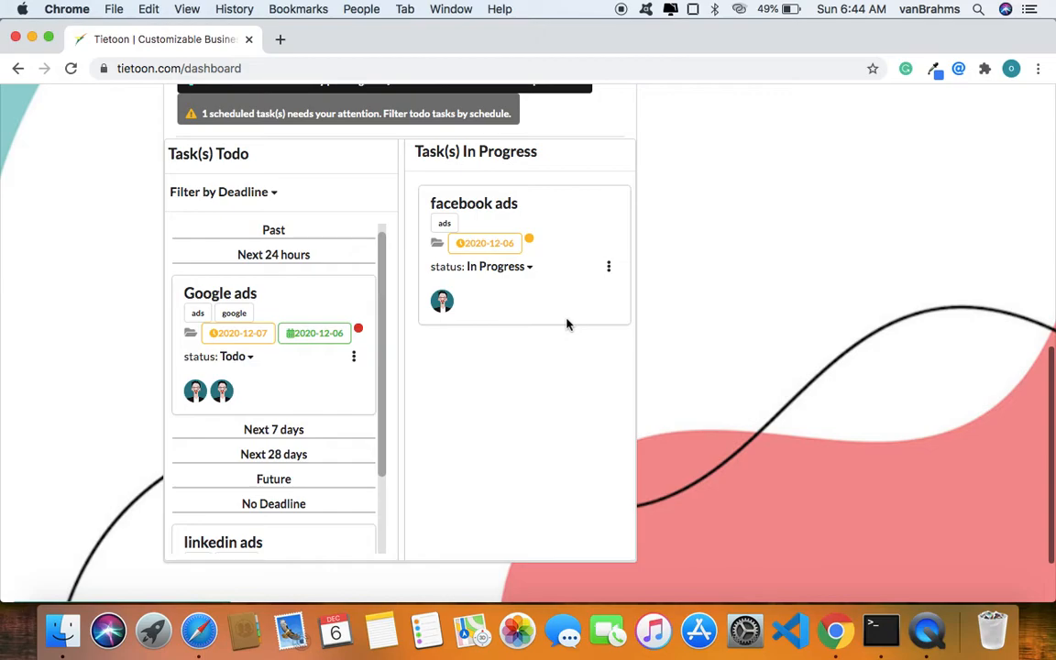
scroll(566, 324, up, 4)
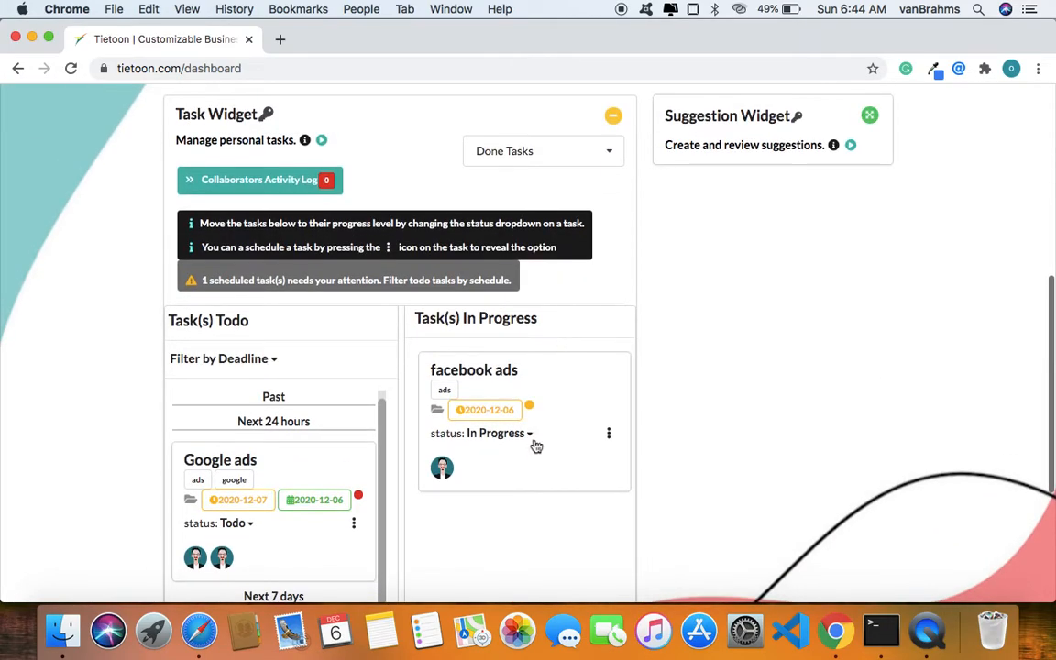
click(517, 441)
click(503, 553)
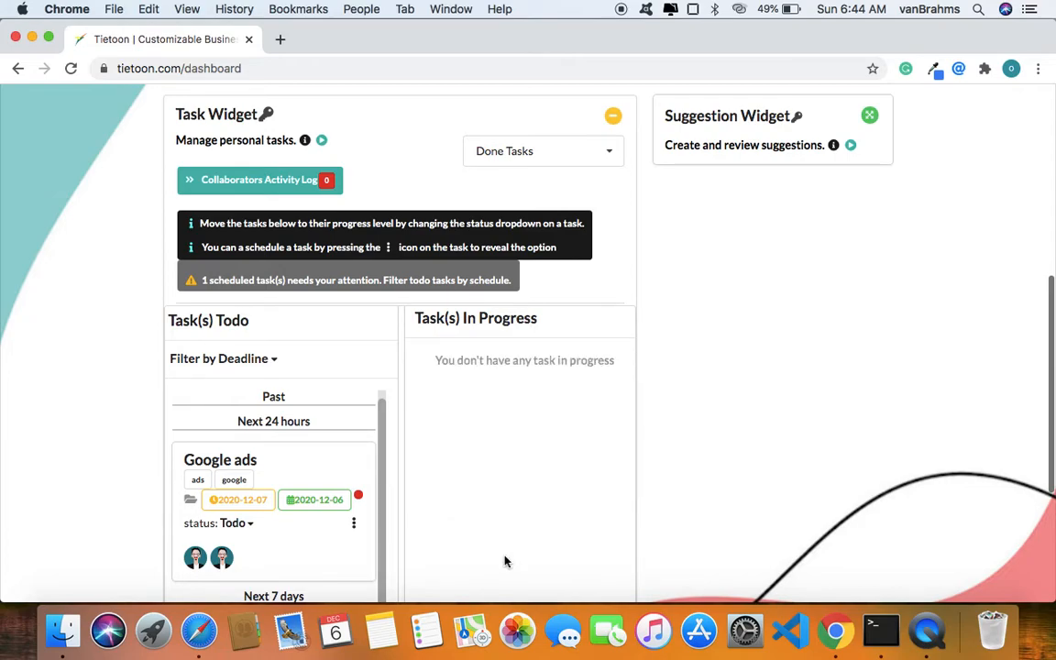
Open the facebook ads task from the Done Tasks list, review its details, and close it.
scroll(549, 498, up, 1)
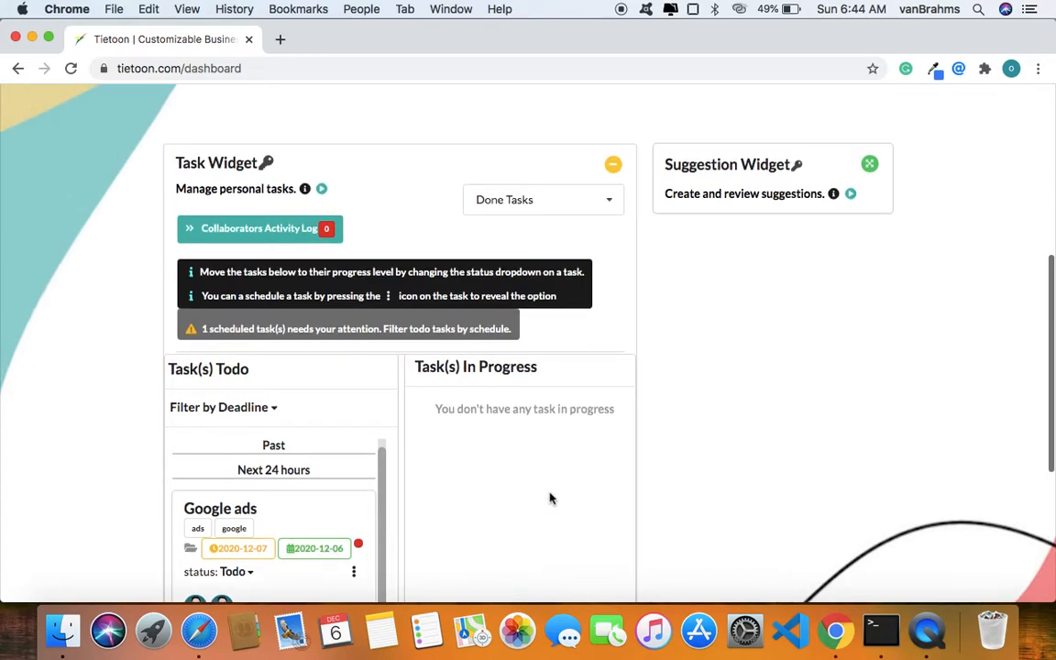
click(559, 202)
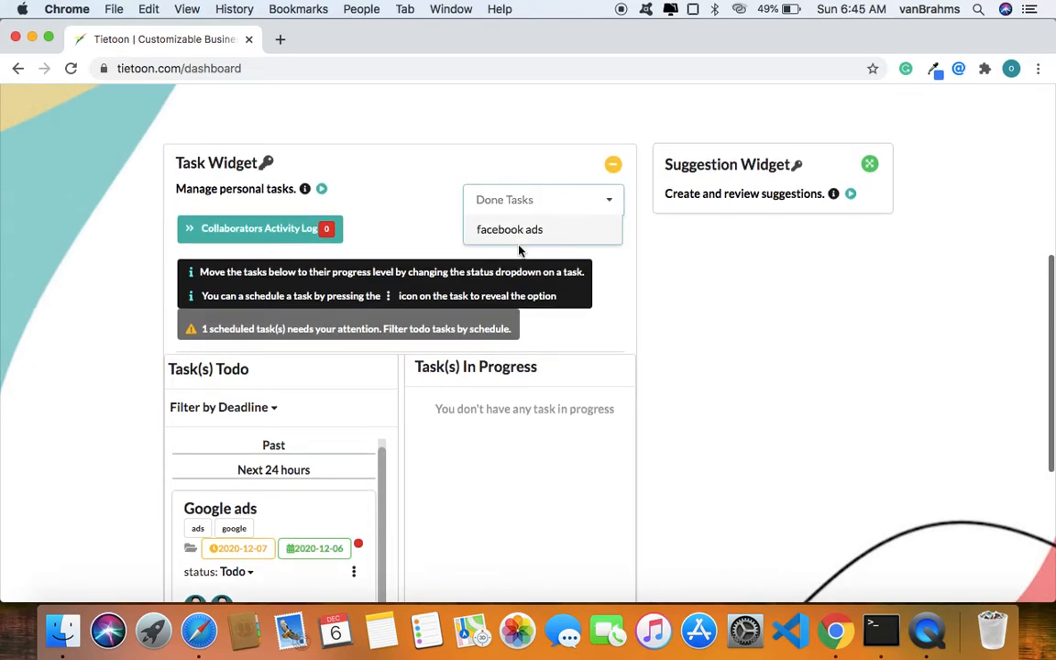
click(536, 237)
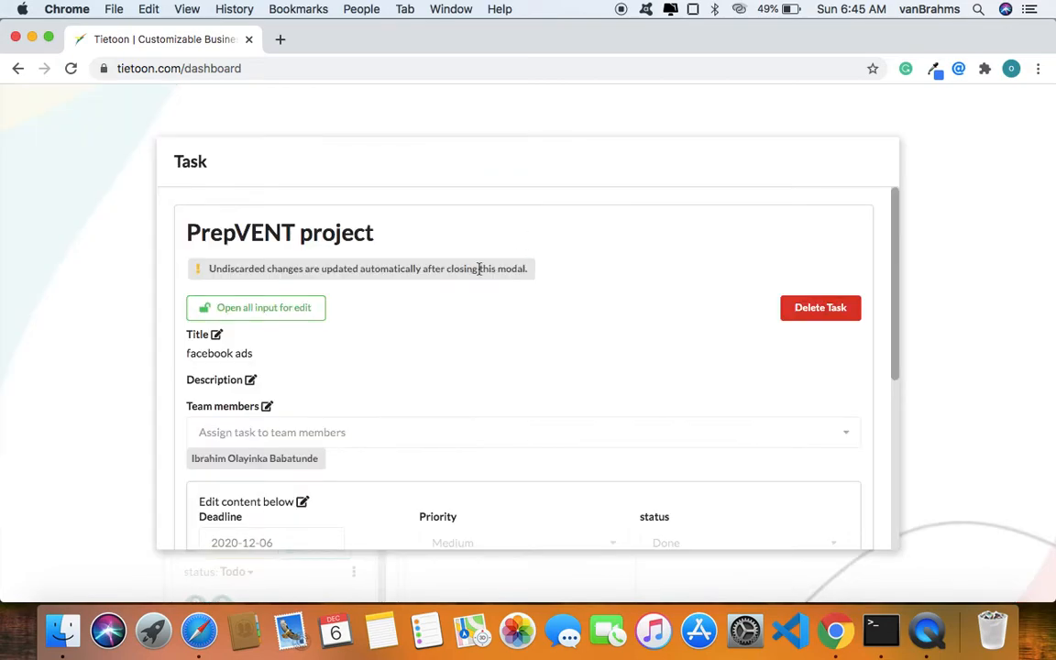
scroll(232, 263, down, 5)
scroll(232, 267, up, 5)
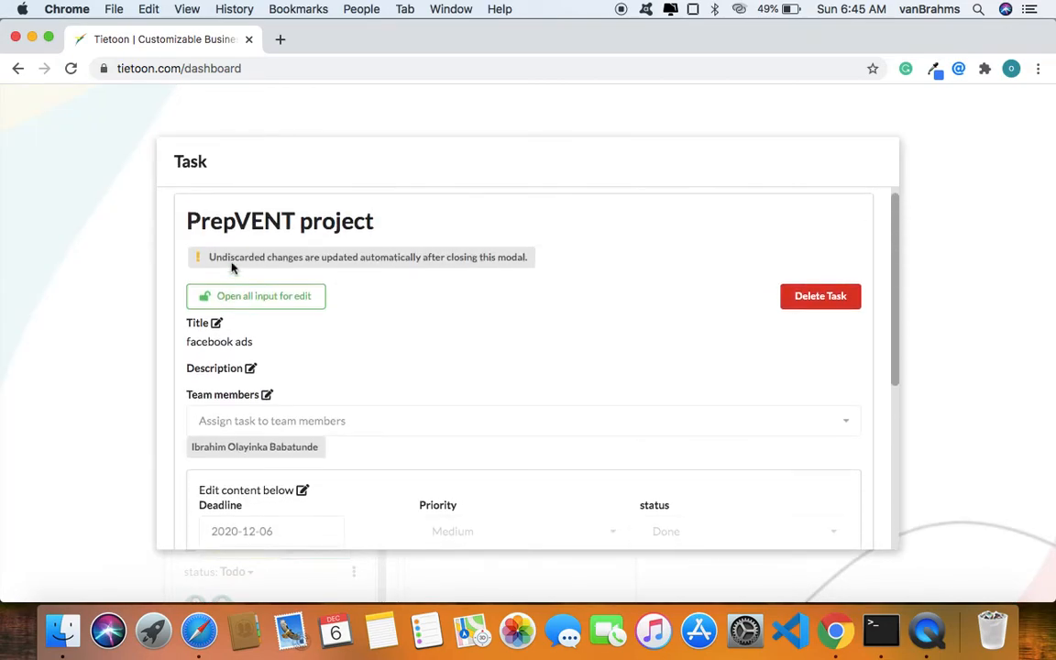
click(131, 249)
scroll(453, 275, down, 2)
scroll(453, 275, down, 2)
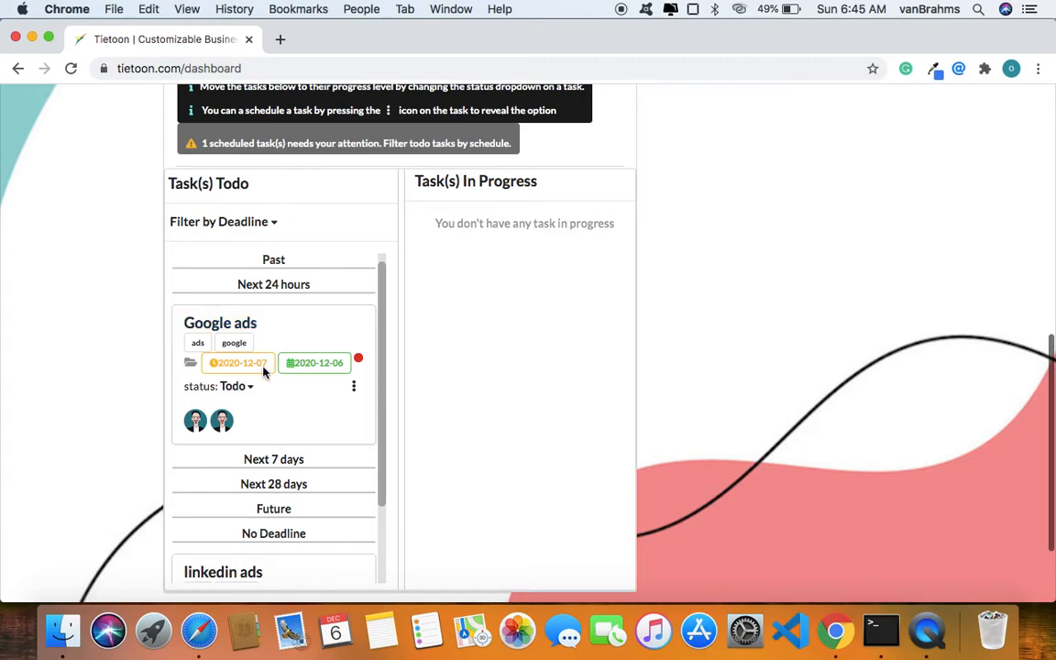
Set the Google ads task's status to In Progress and check which team members are assigned to it.
click(243, 387)
click(262, 474)
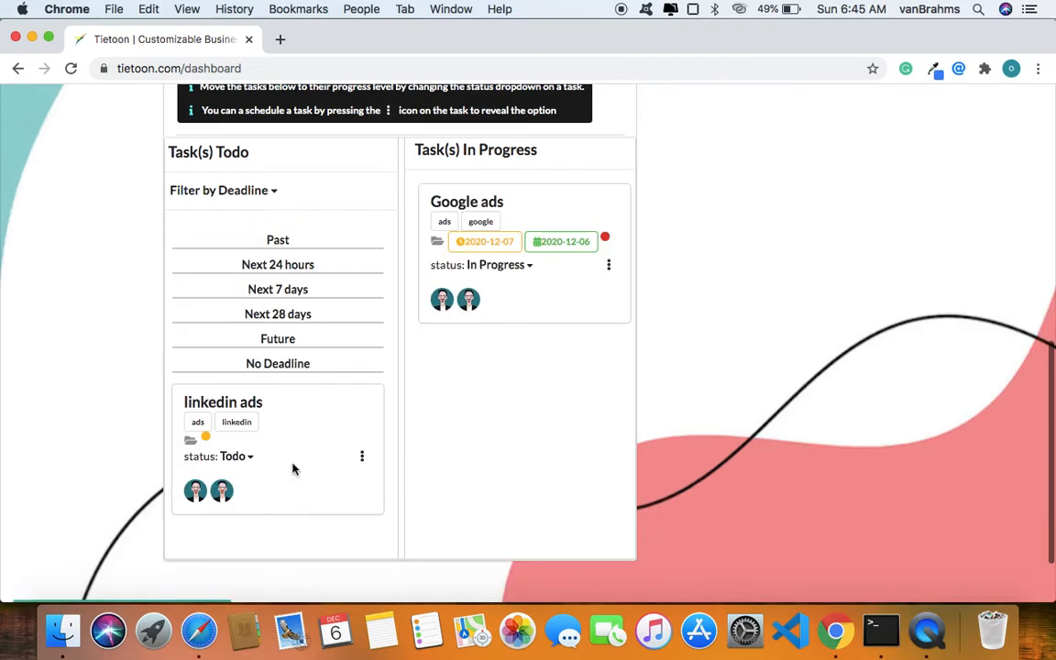
mouse_move(437, 346)
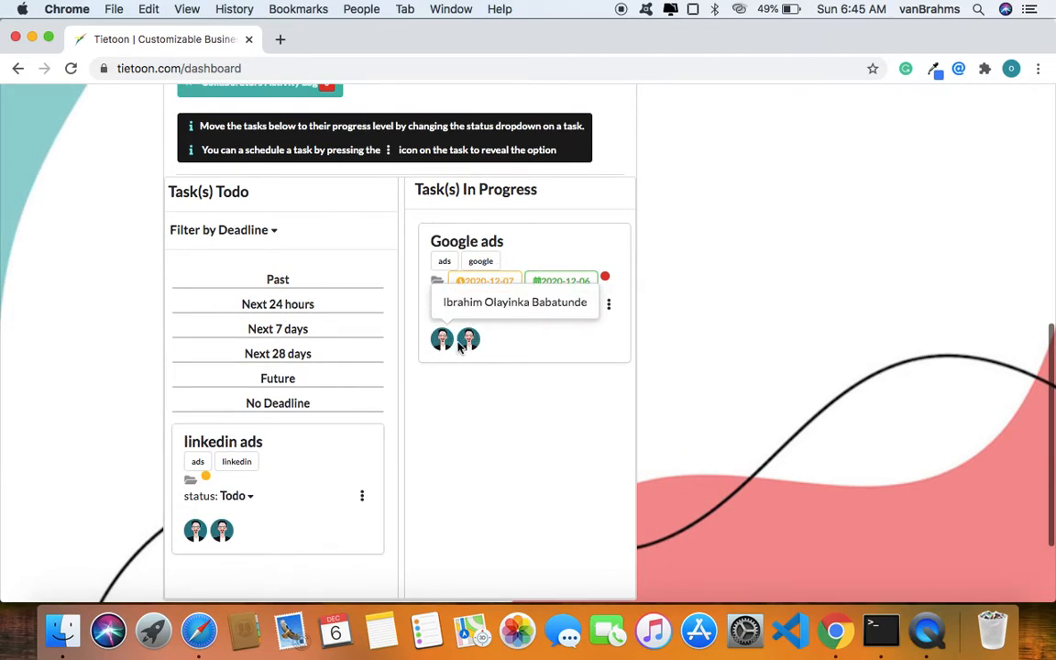
mouse_move(471, 344)
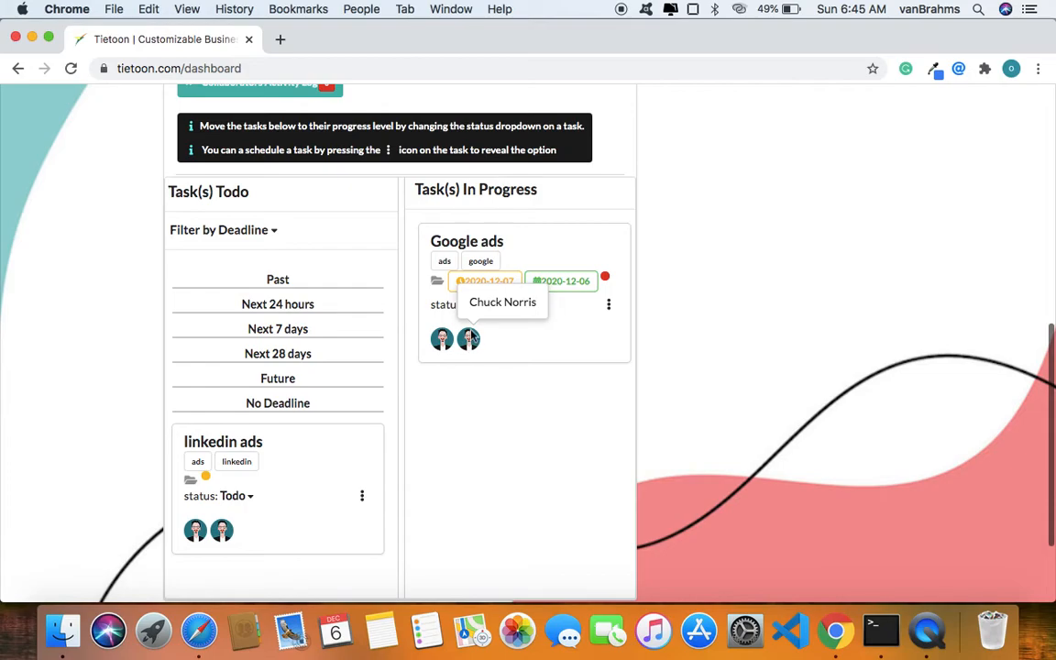
Open the Google ads task and mark its "create google account" checklist item as complete.
scroll(467, 346, up, 1)
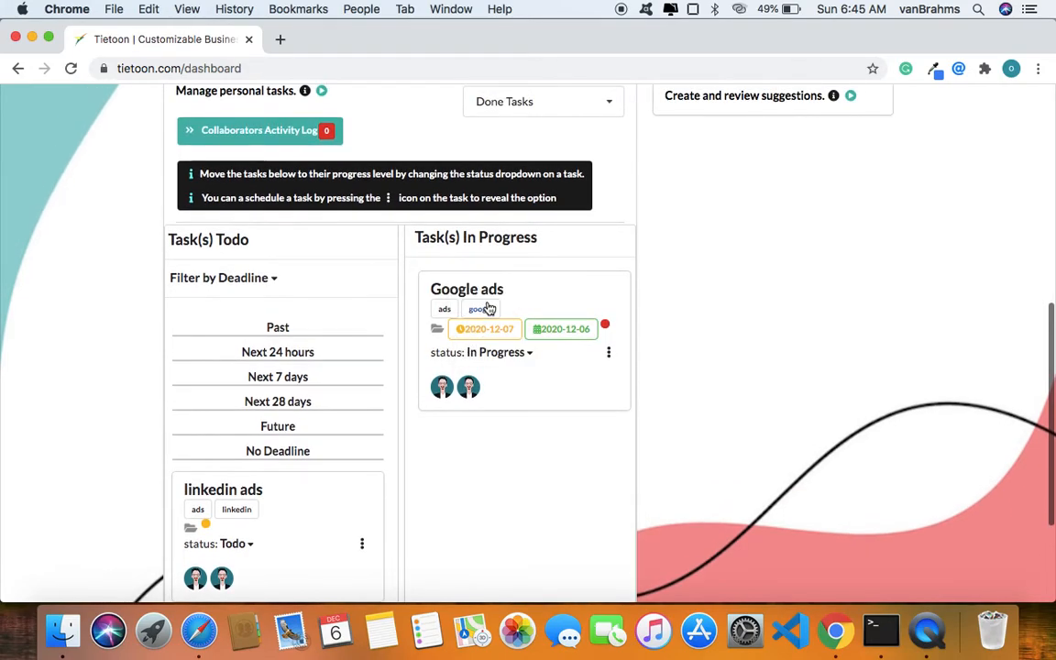
click(490, 288)
scroll(491, 300, down, 5)
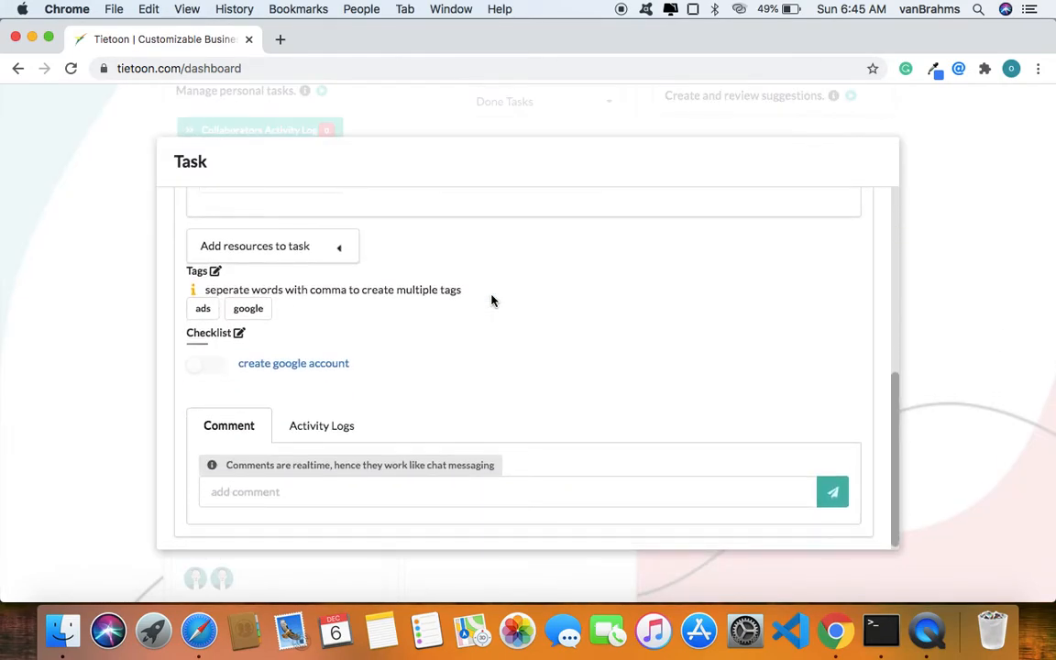
scroll(491, 300, up, 1)
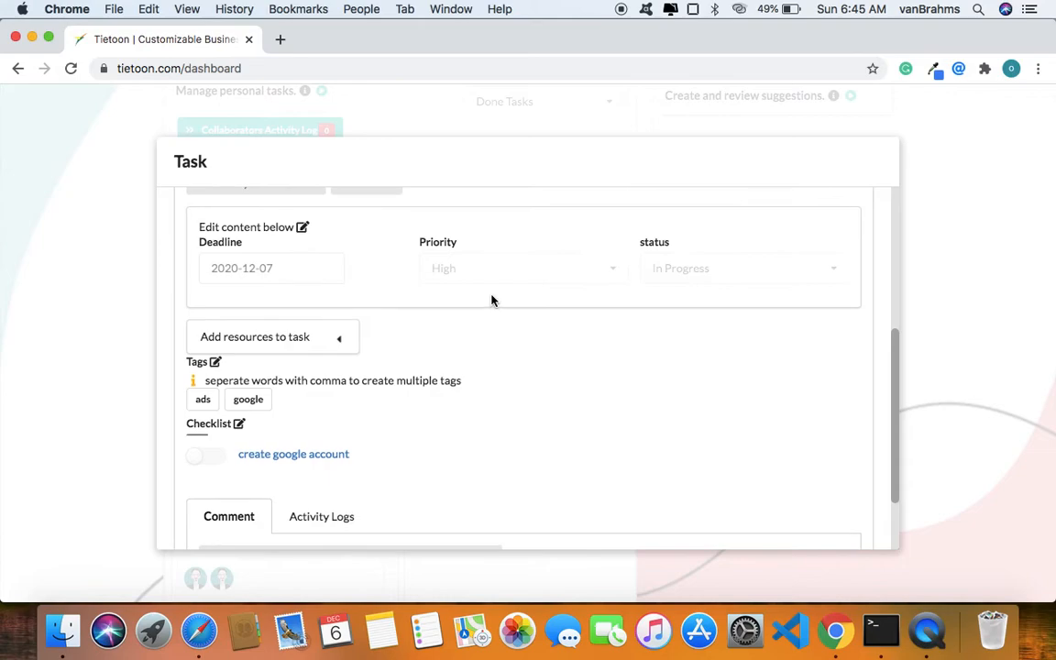
click(238, 426)
click(207, 458)
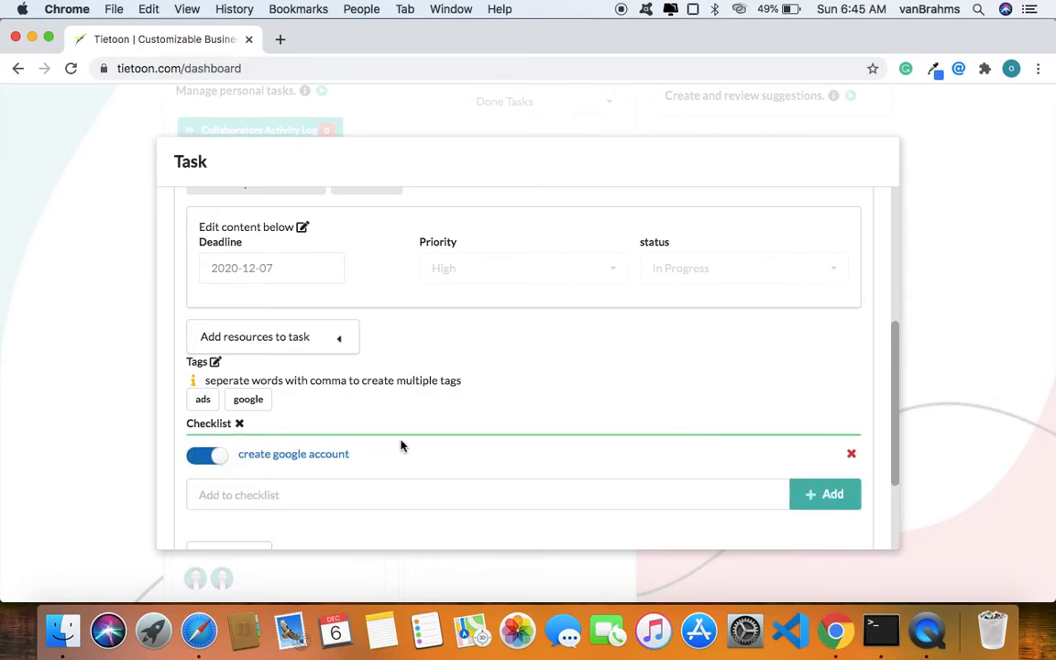
Draft the comment "hello, done with the google ads account" on the Google ads task.
scroll(429, 441, down, 2)
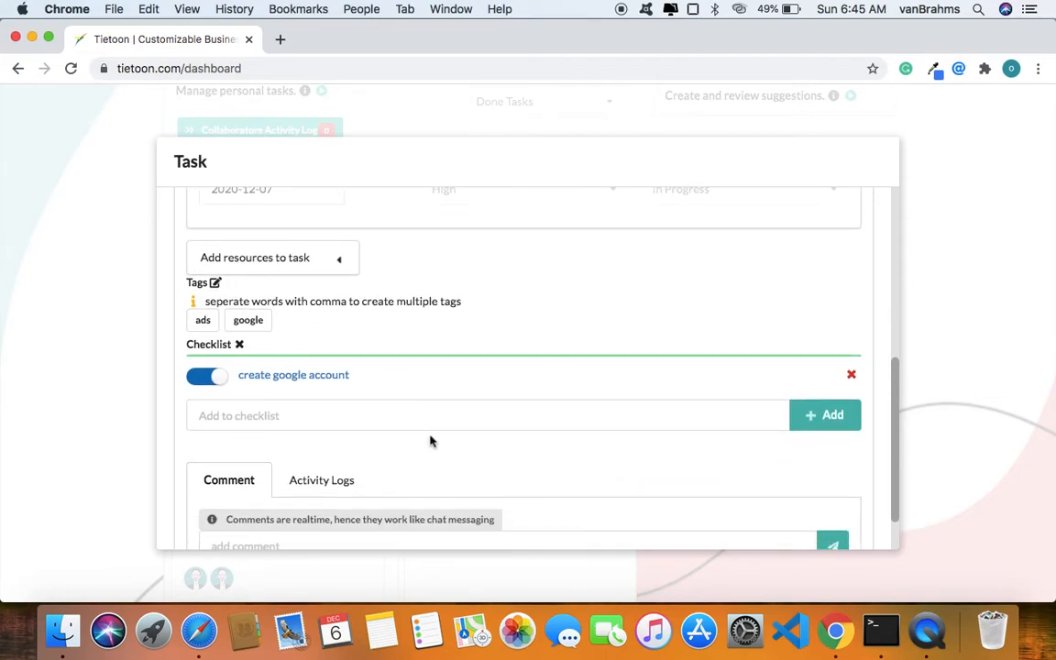
scroll(429, 441, down, 2)
click(272, 487)
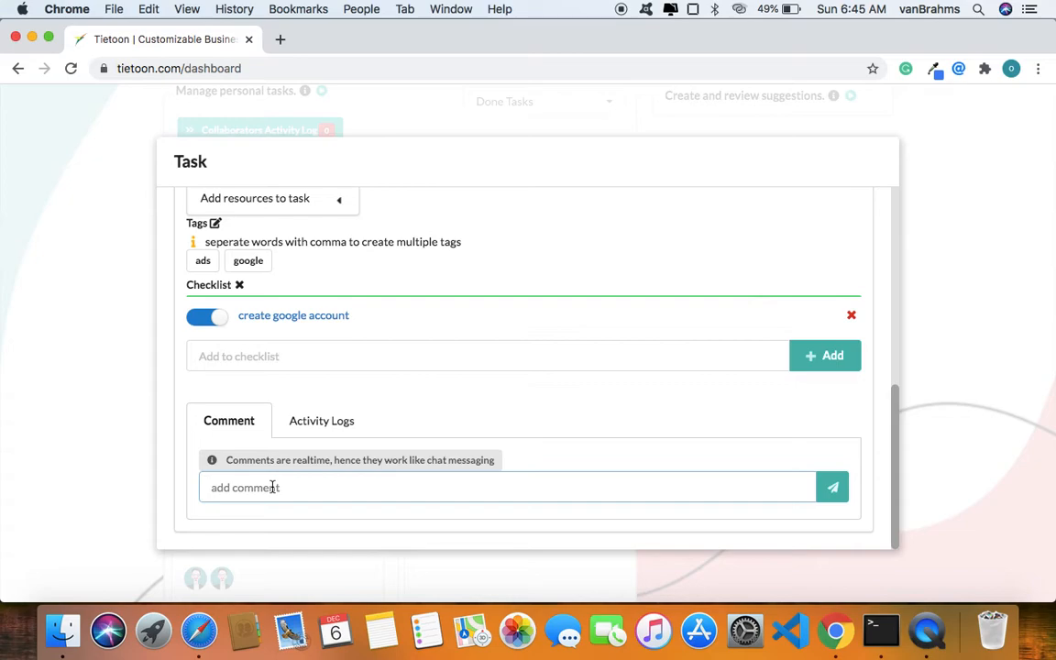
text(hello)
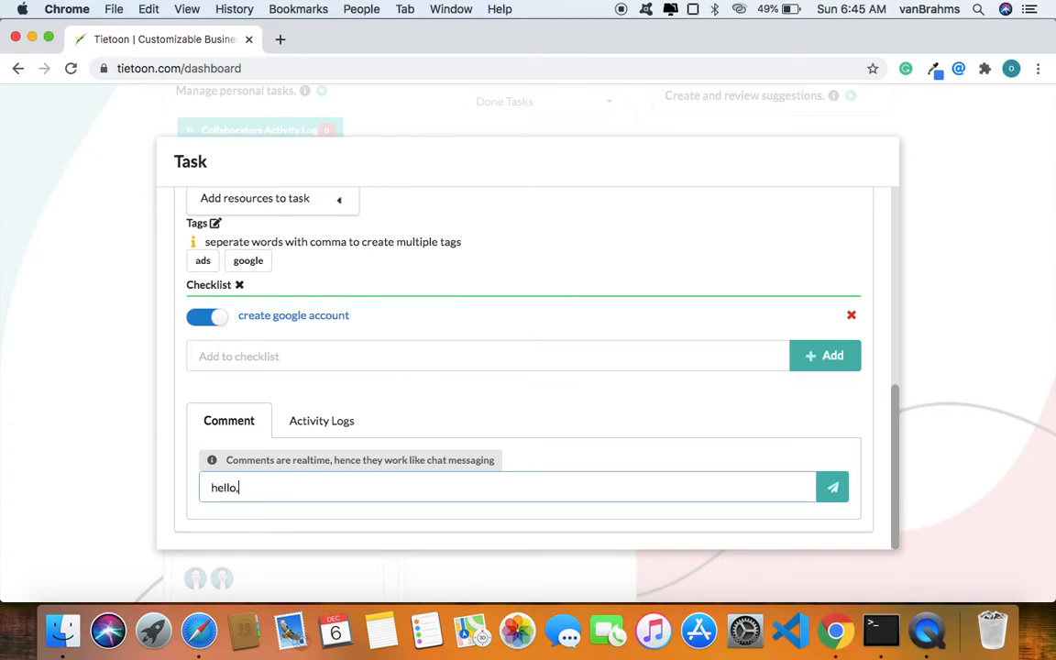
text(, )
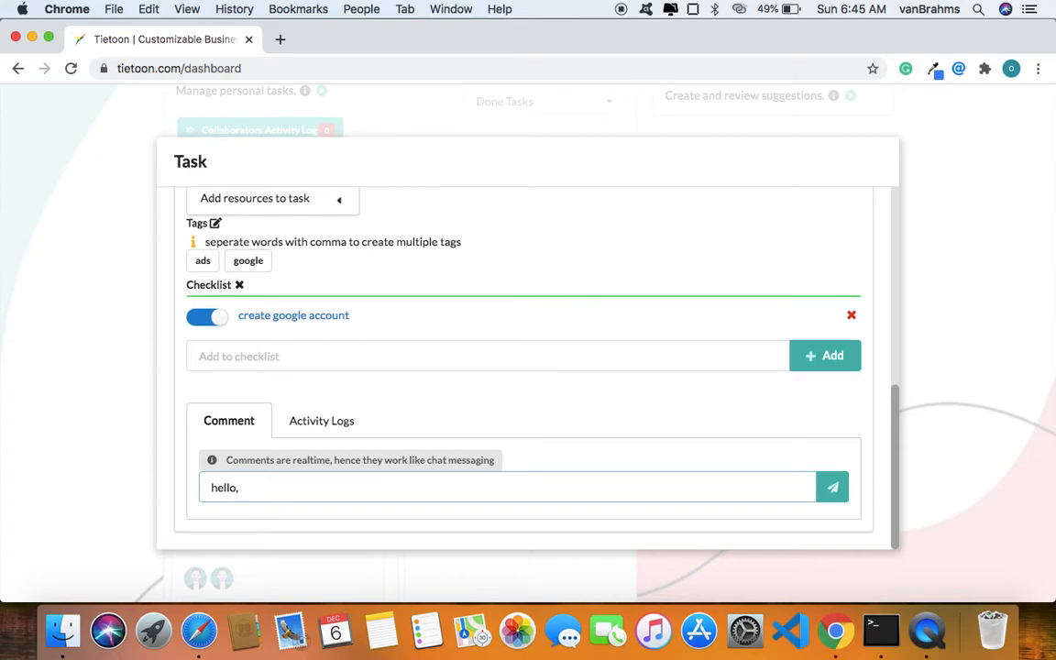
text(done with the)
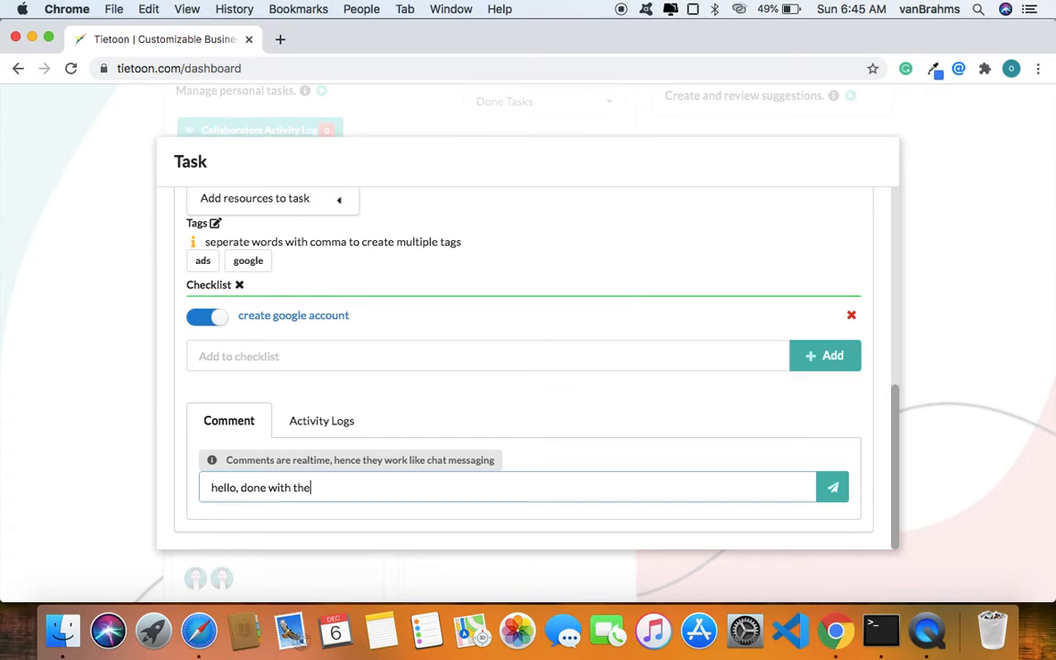
text(ggogle)
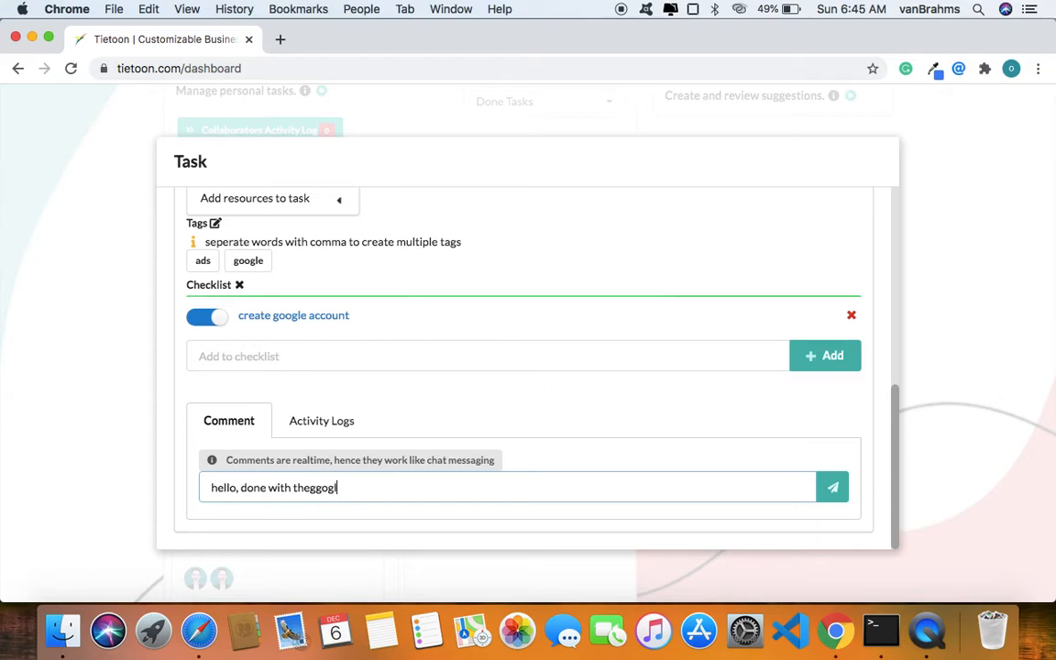
click(310, 487)
click(322, 487)
key(BackSpace)
text(ogle)
click(346, 487)
text(ads account)
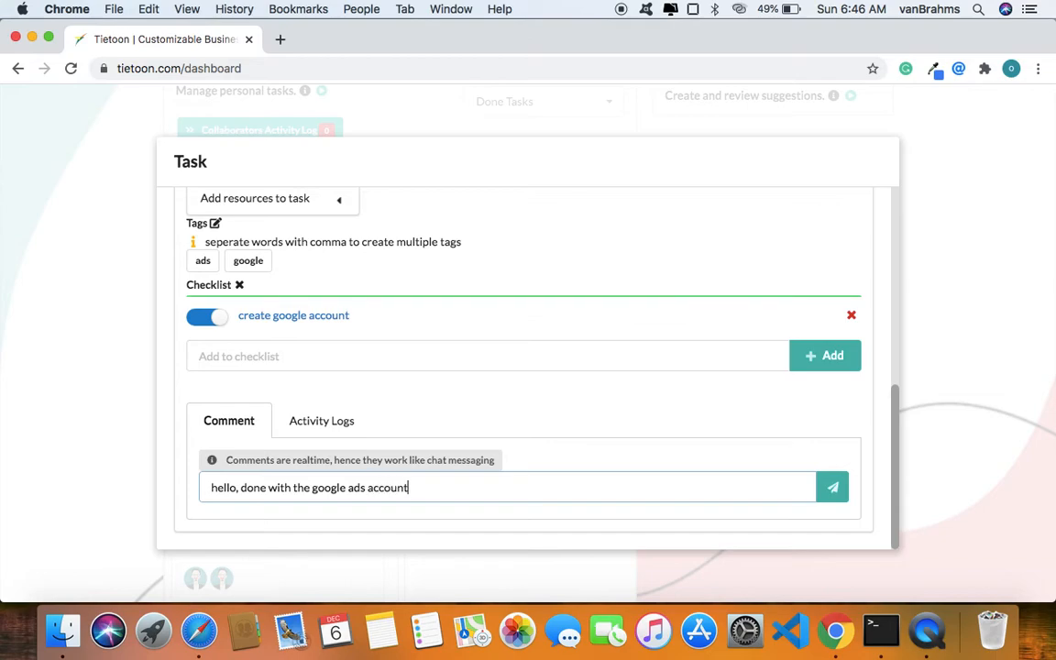
Switch to Safari, dismiss the task notification and read the entries in the Collaborators Activity Log.
click(207, 632)
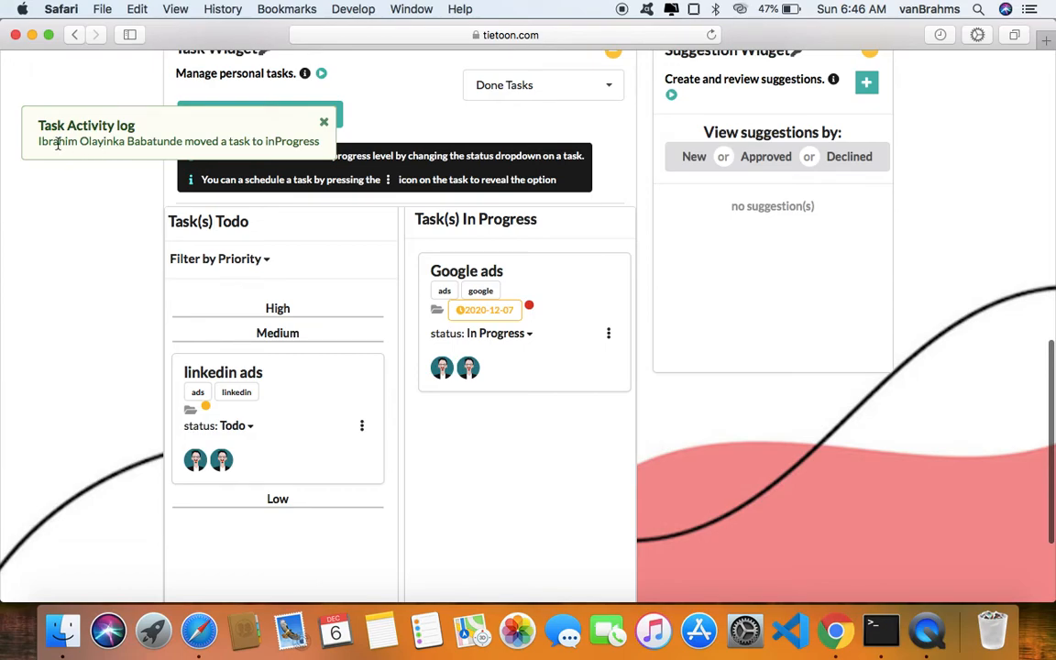
click(323, 122)
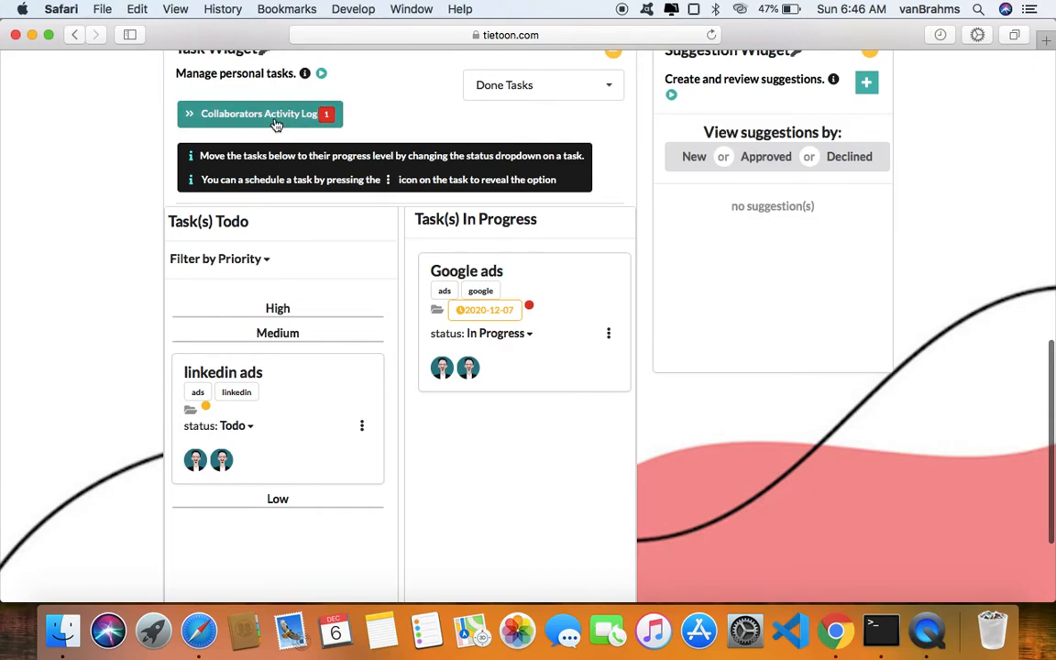
click(275, 119)
scroll(281, 386, down, 2)
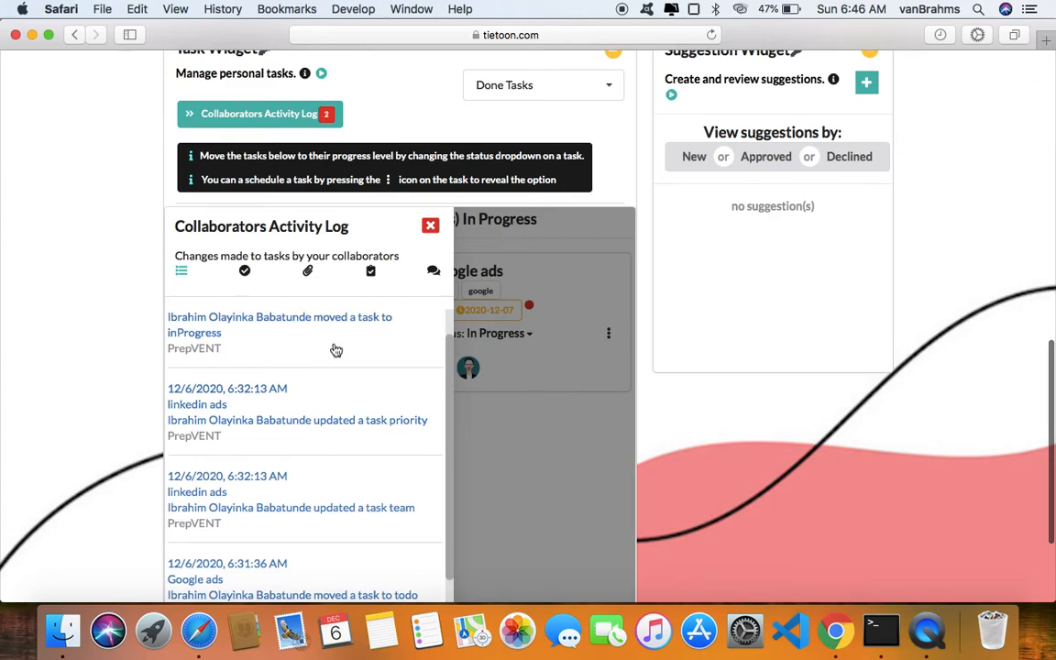
scroll(334, 349, up, 2)
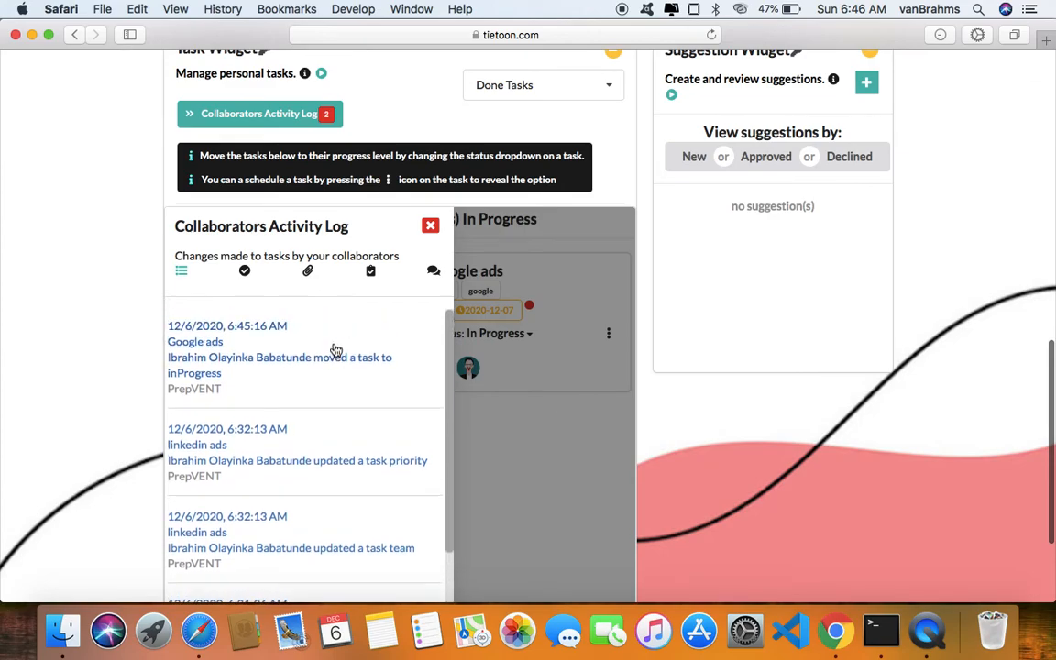
Review the comment entries and recent activities in the Collaborators Activity Log, and close the log.
click(432, 271)
scroll(124, 207, up, 2)
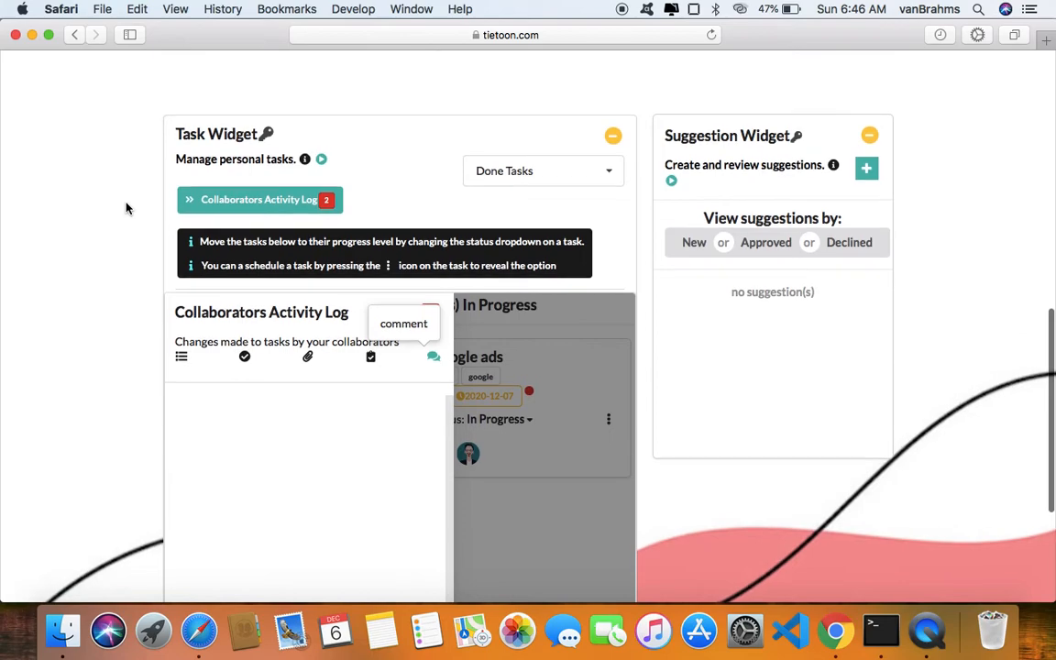
click(262, 202)
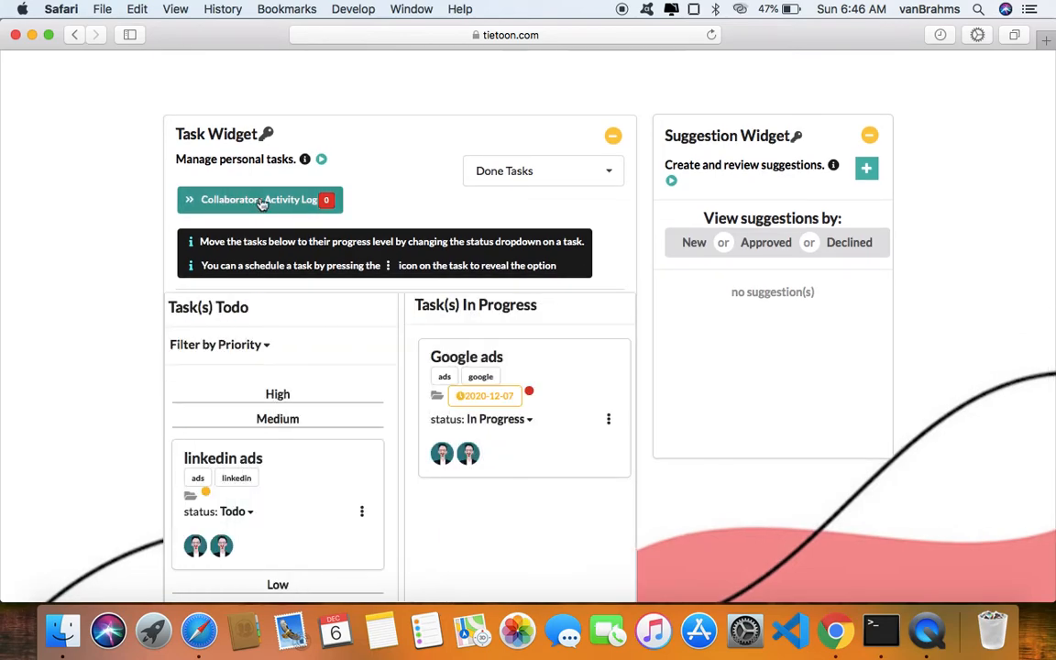
click(264, 202)
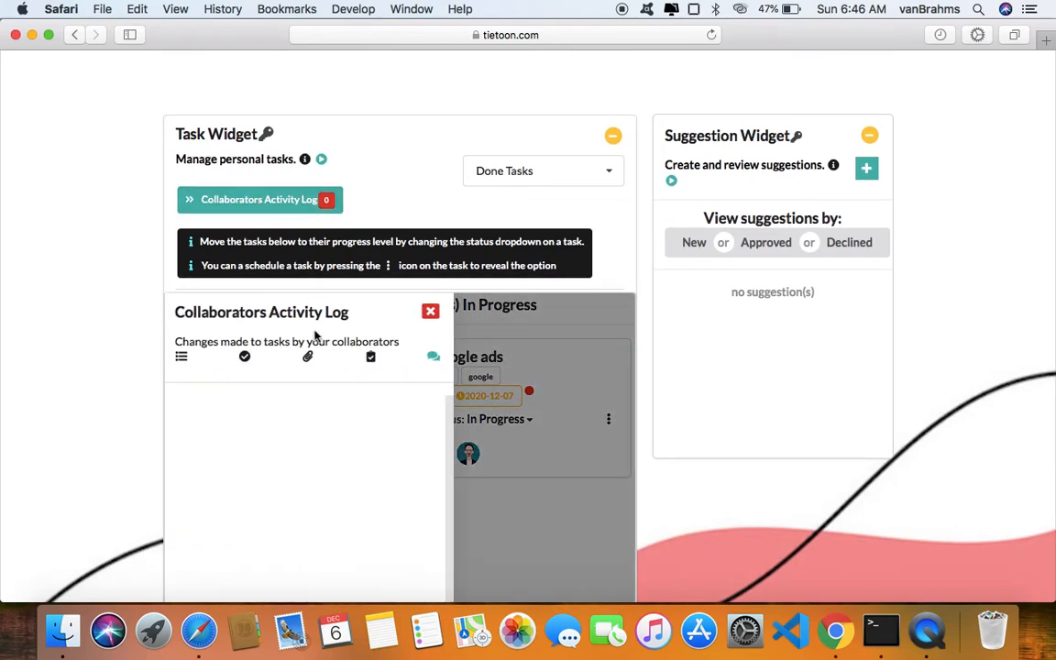
click(180, 357)
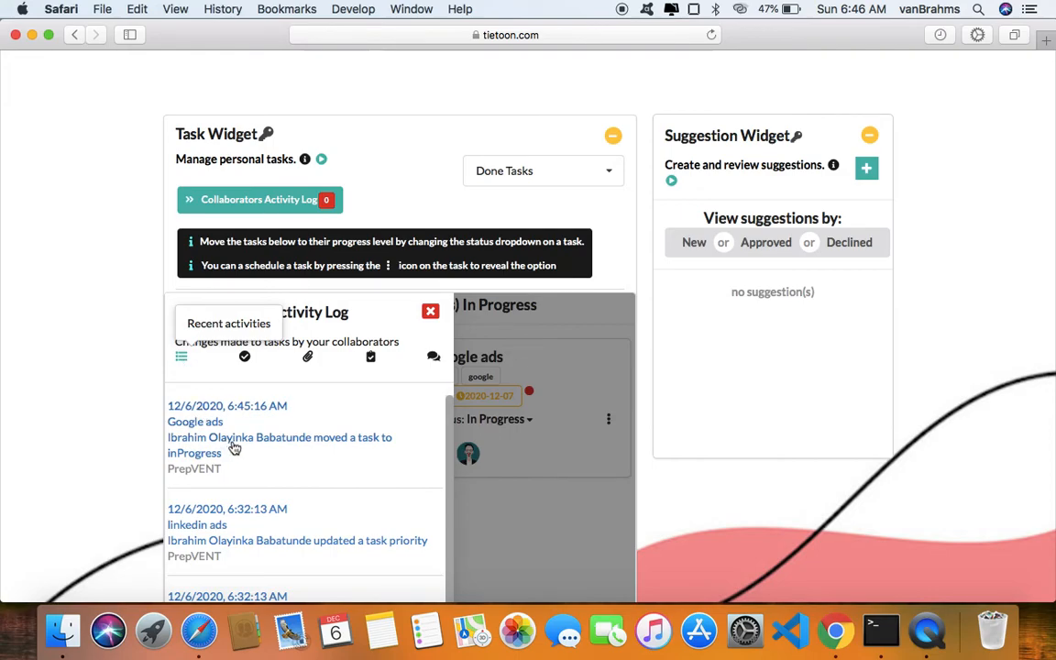
scroll(230, 444, down, 3)
scroll(233, 446, up, 3)
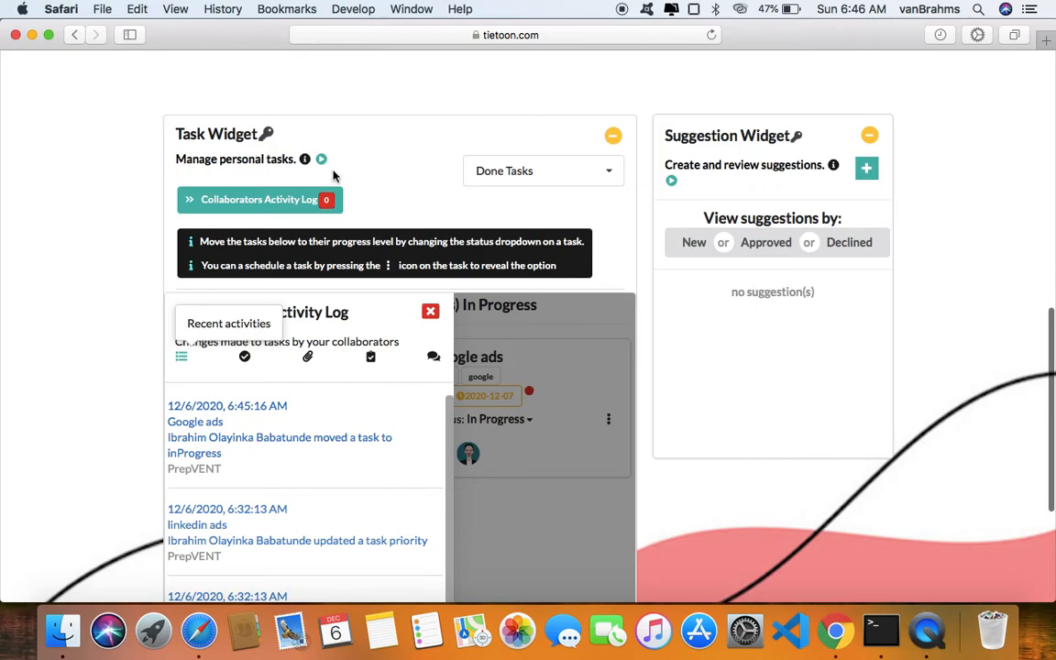
click(563, 411)
Open the Google ads task in Safari, check its checklist and comment section, and close it.
scroll(563, 411, down, 5)
scroll(564, 412, up, 3)
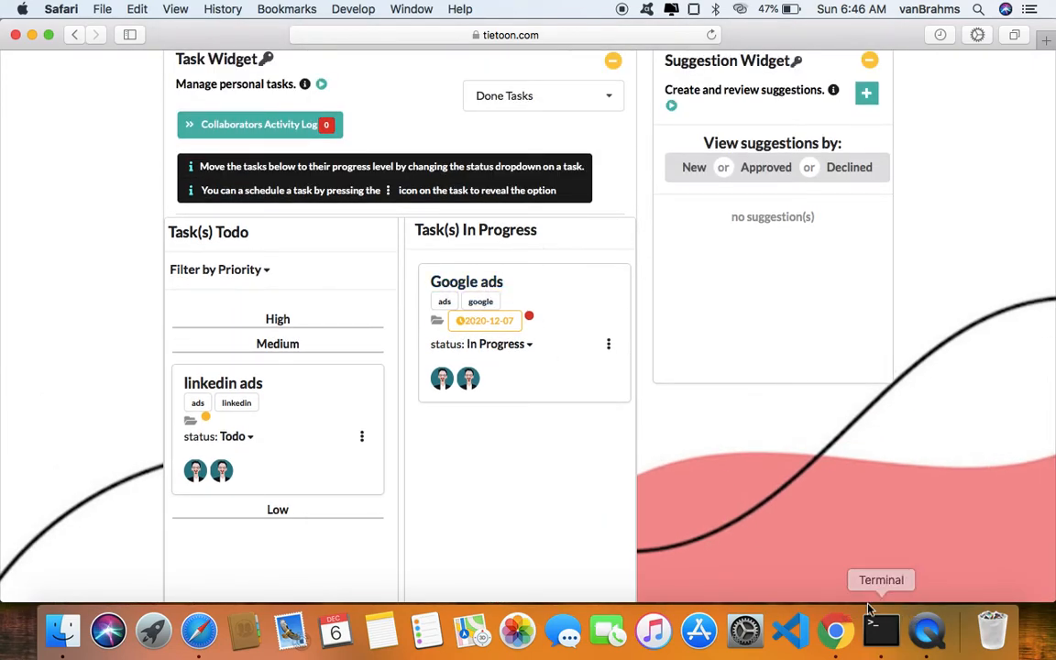
click(835, 631)
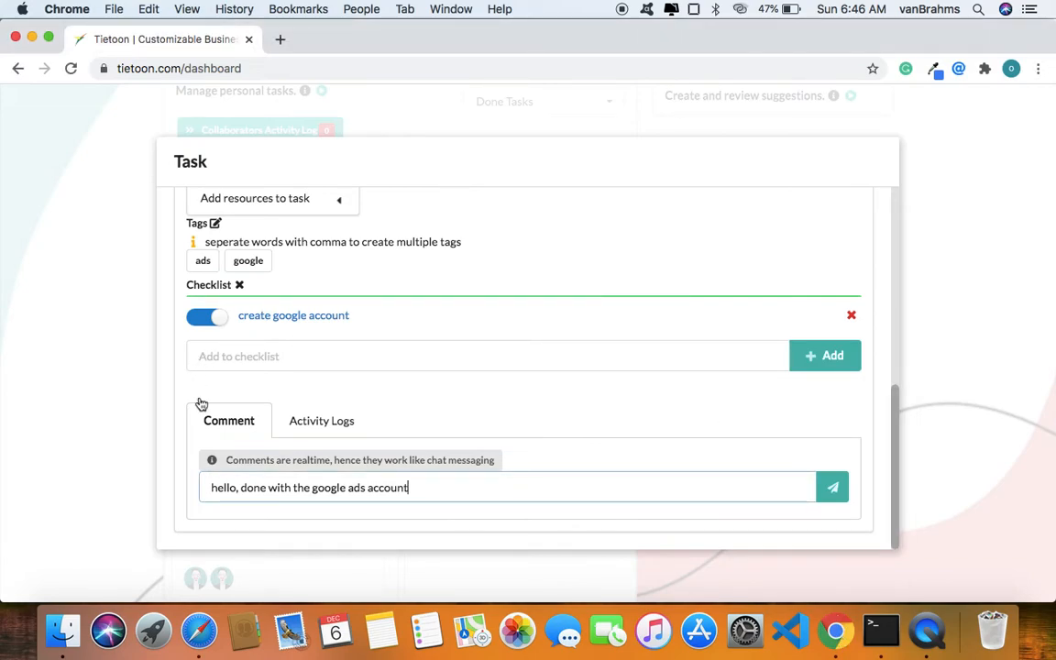
click(199, 630)
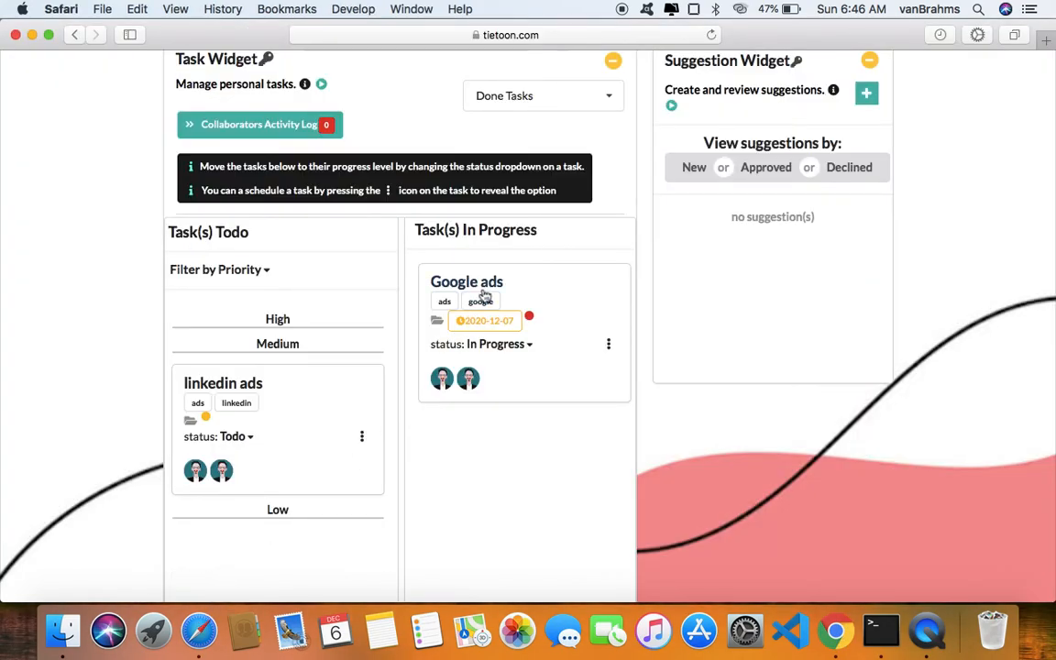
click(484, 287)
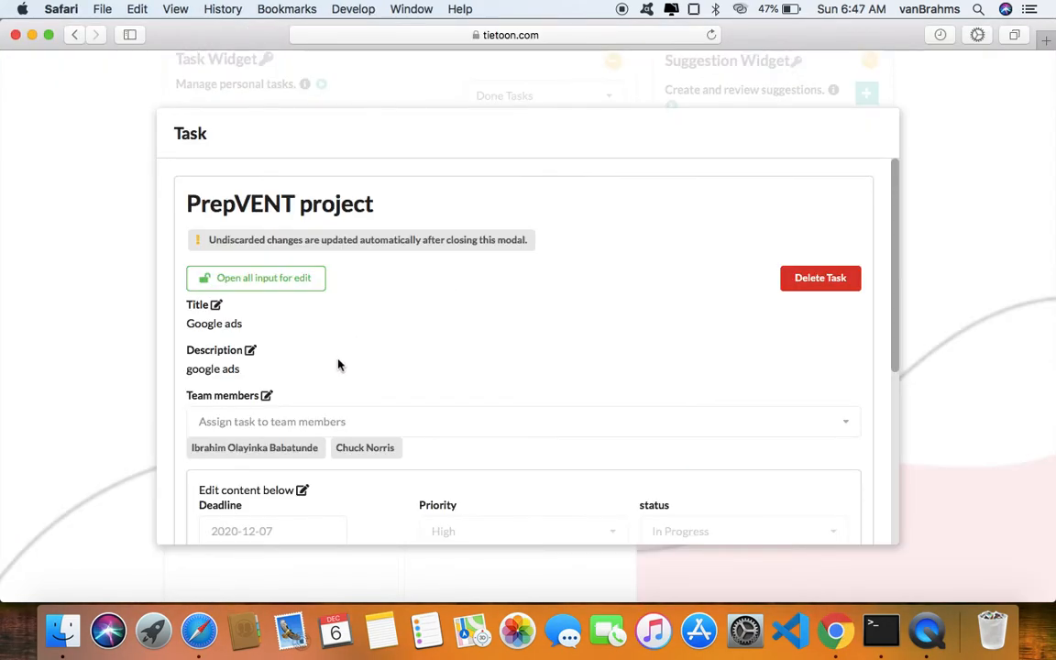
scroll(322, 431, down, 6)
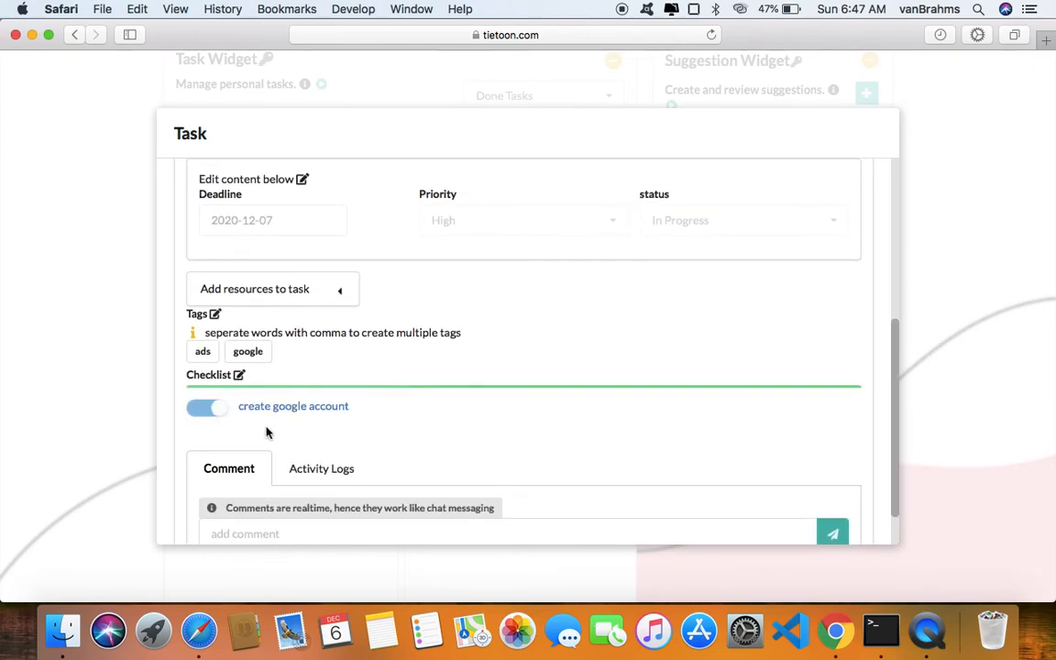
scroll(356, 425, down, 2)
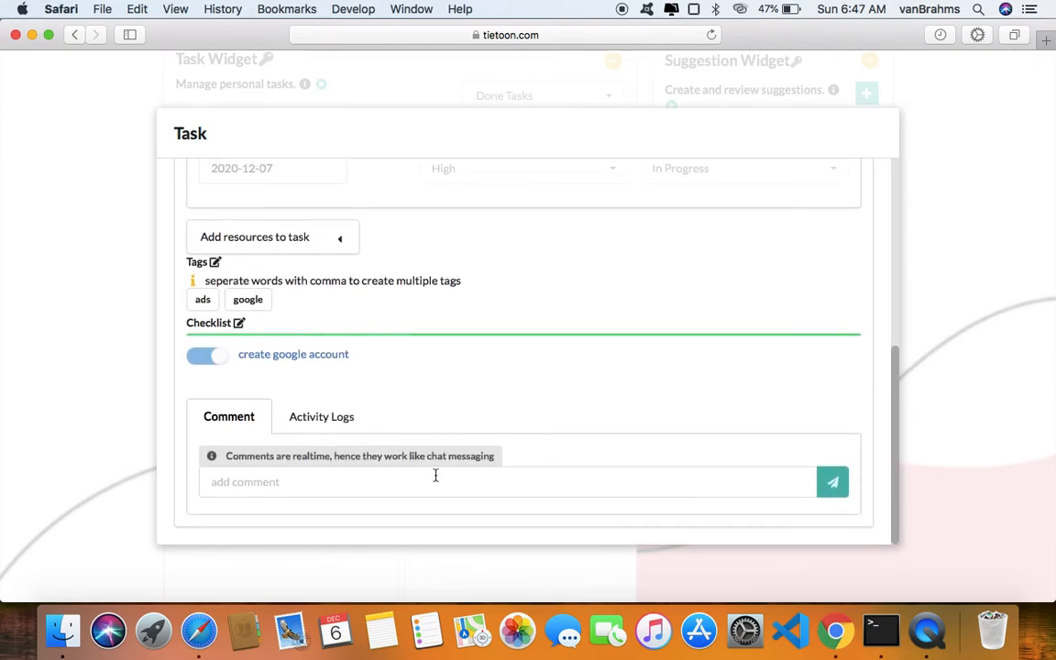
click(401, 481)
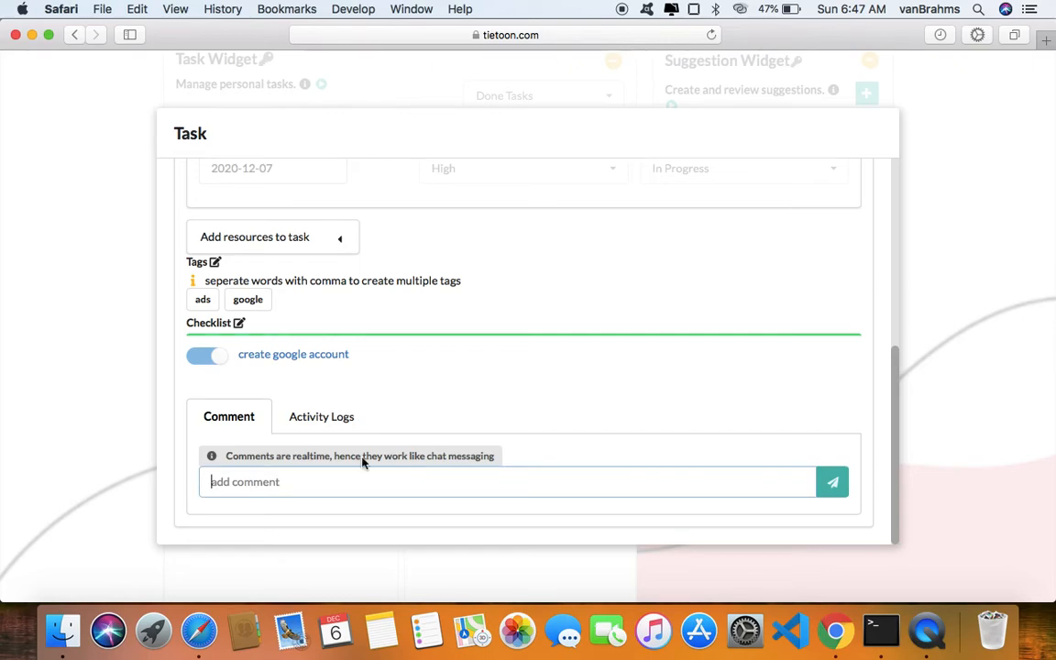
click(40, 244)
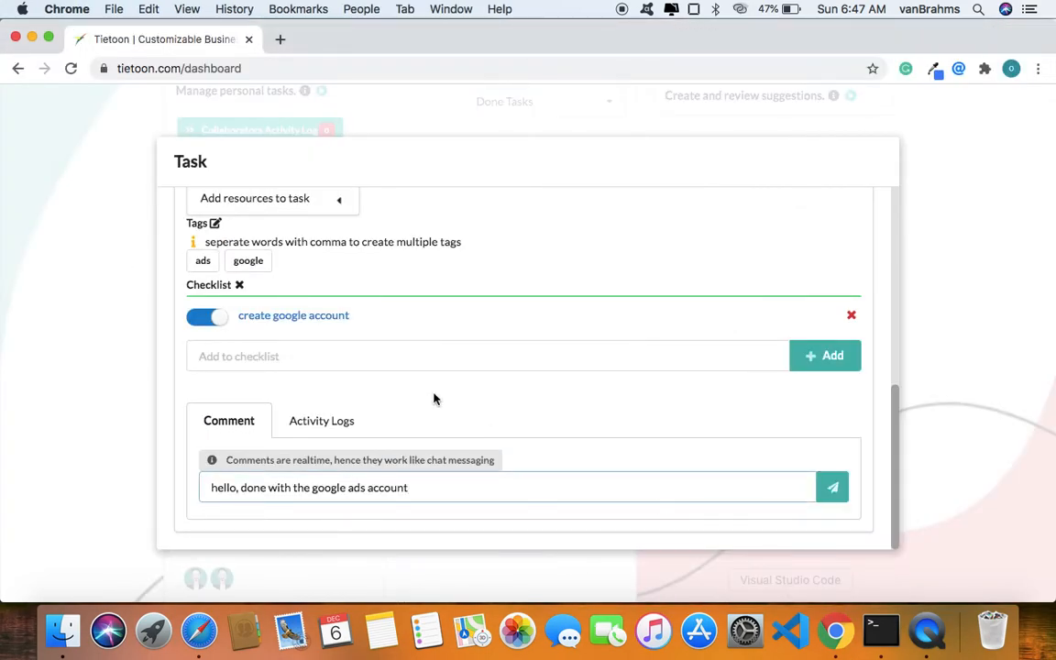
Switch back to Chrome, close the Google ads task, and check the Collaborators Activity Log for recent activities.
click(26, 243)
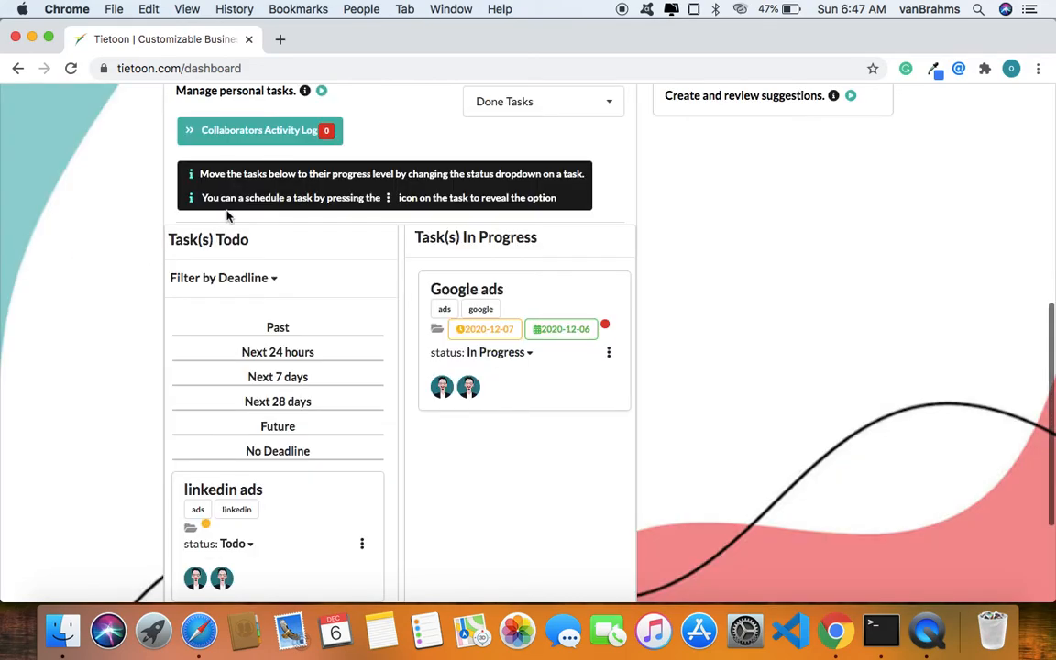
scroll(228, 218, up, 4)
click(266, 307)
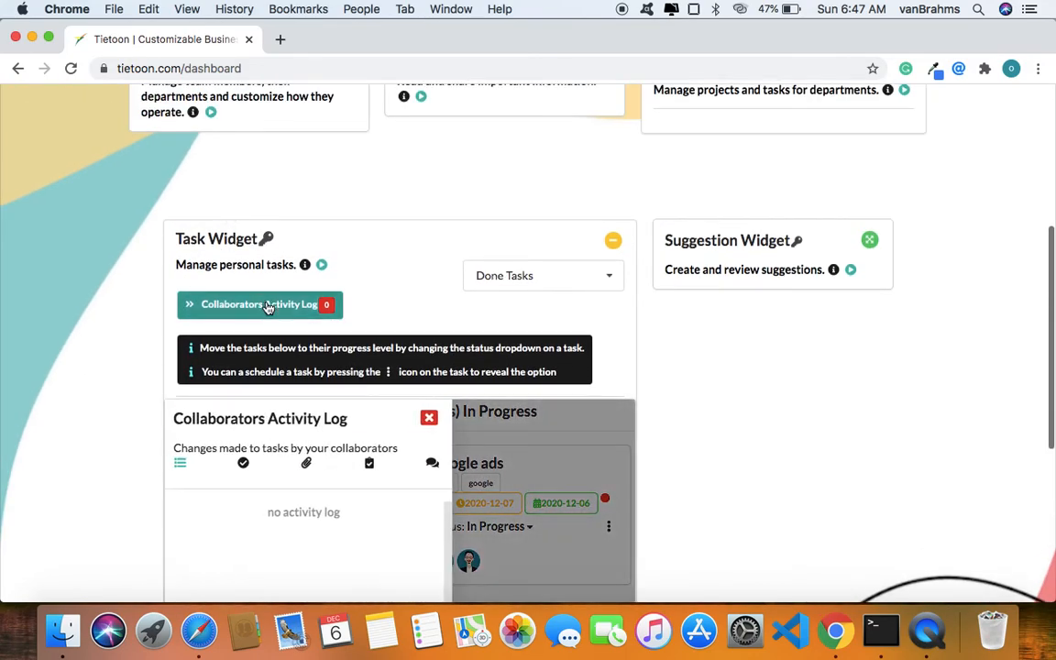
scroll(271, 392, down, 6)
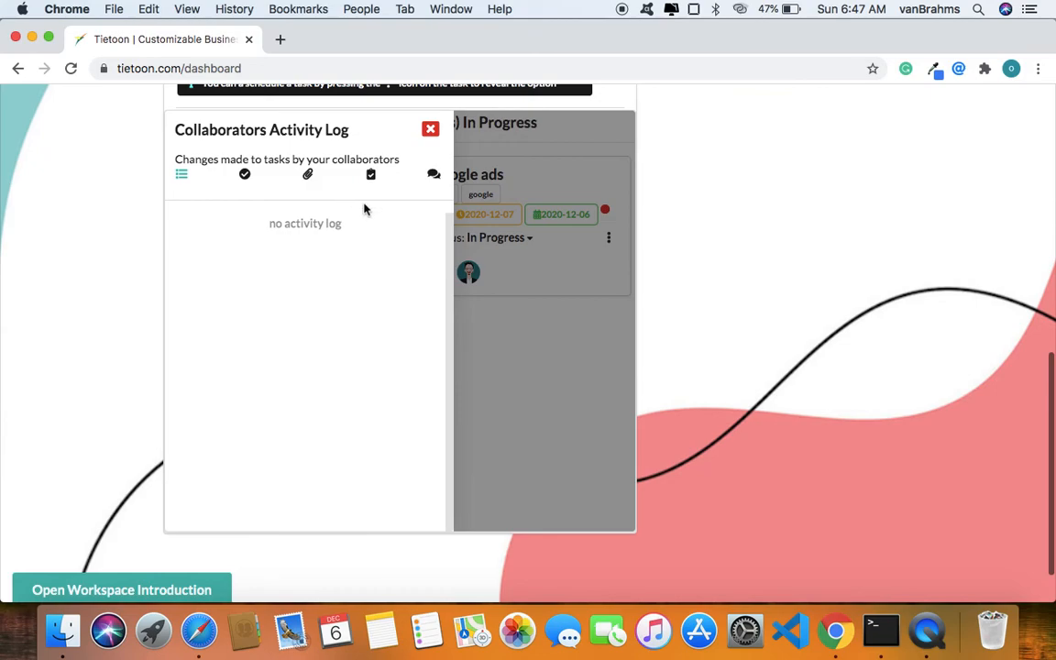
click(558, 327)
scroll(558, 327, up, 4)
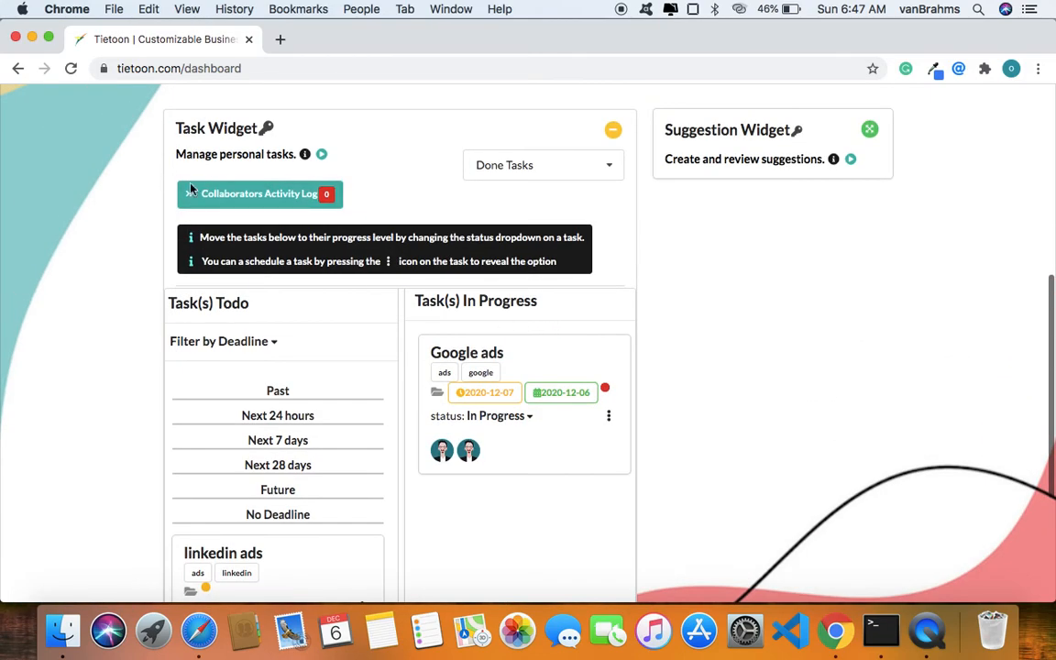
Reopen the Collaborators Activity Log, view its status entries, and close it.
click(244, 201)
scroll(245, 205, down, 5)
scroll(245, 206, up, 2)
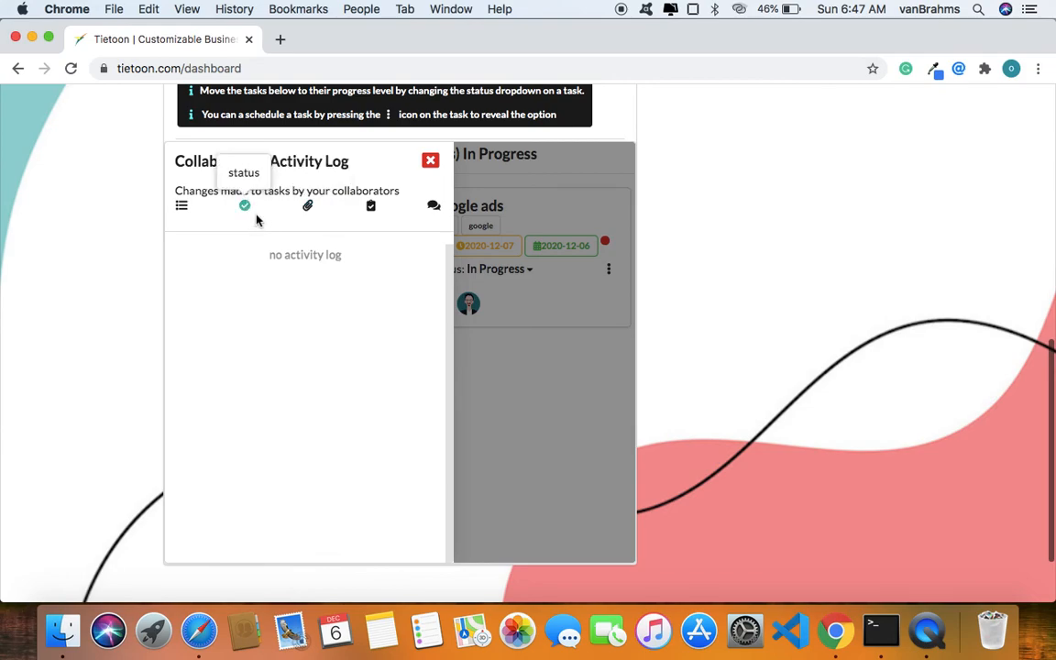
click(601, 359)
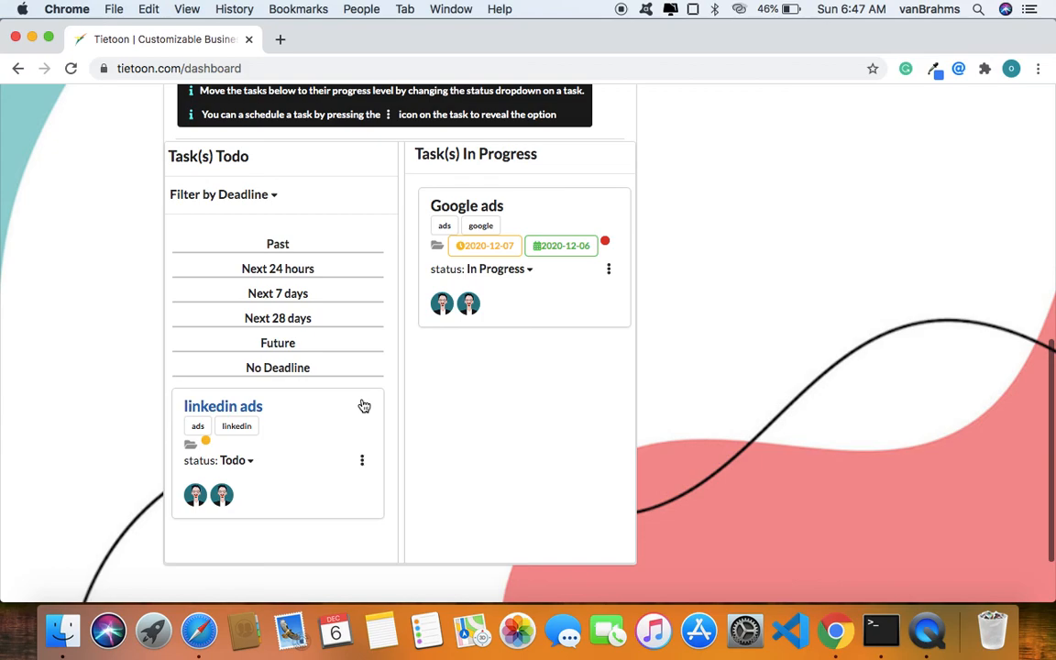
View the status options of the linkedin ads task without choosing one and return to the Task Widget overview.
click(236, 460)
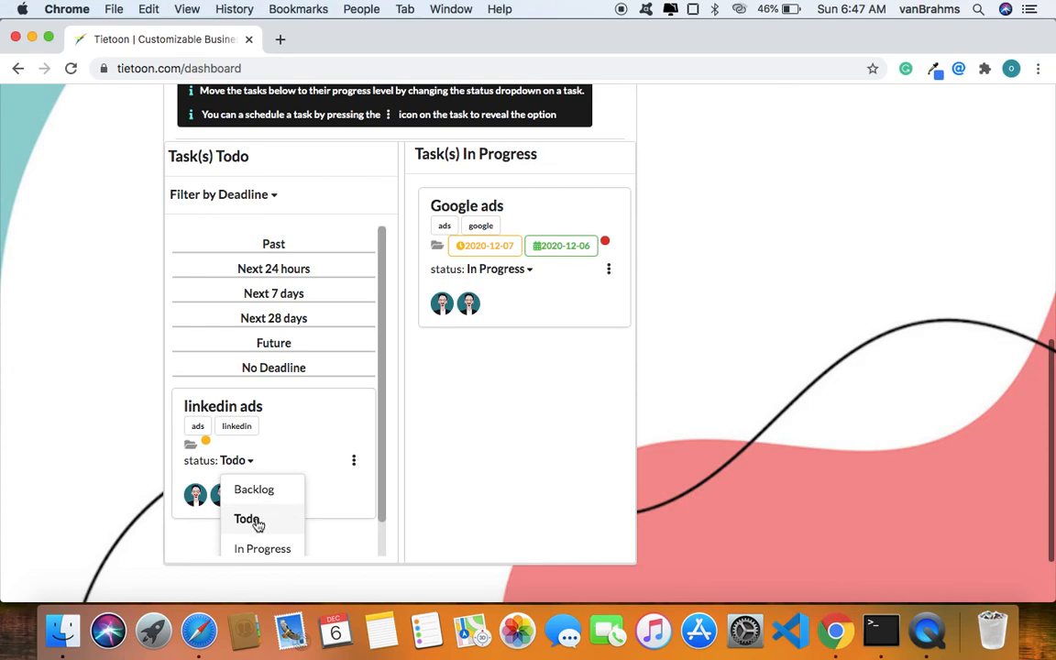
click(531, 341)
scroll(527, 339, up, 5)
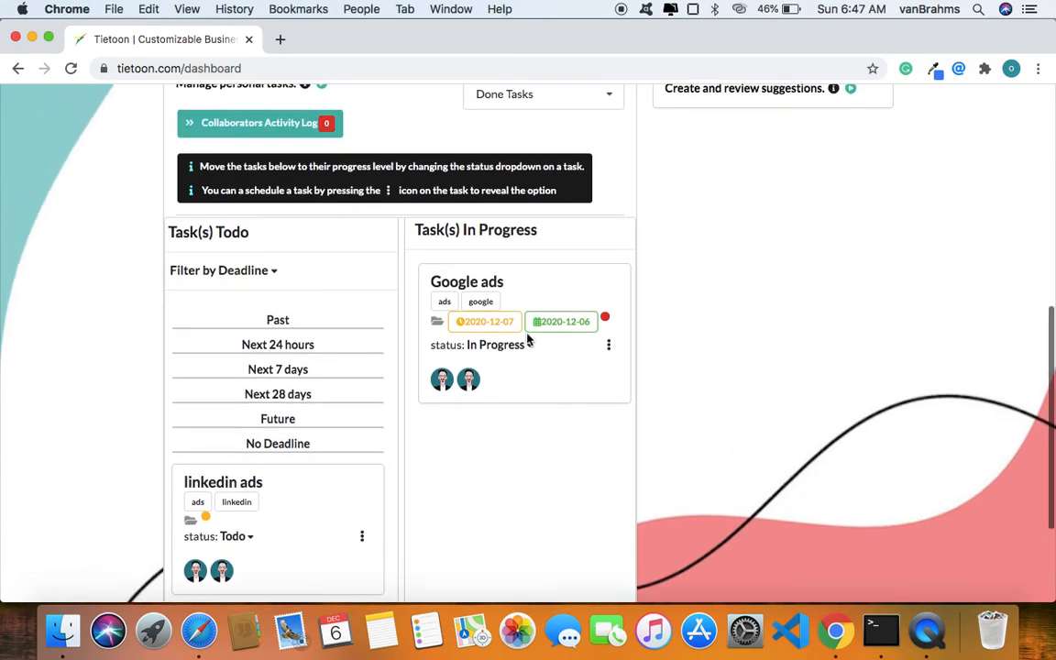
scroll(527, 339, down, 1)
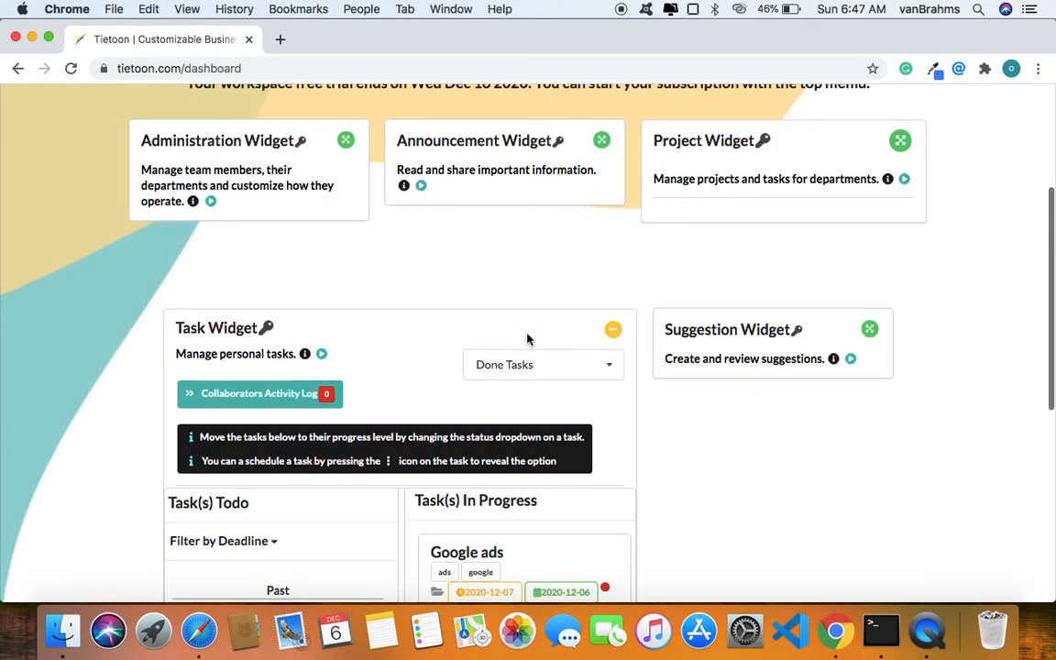